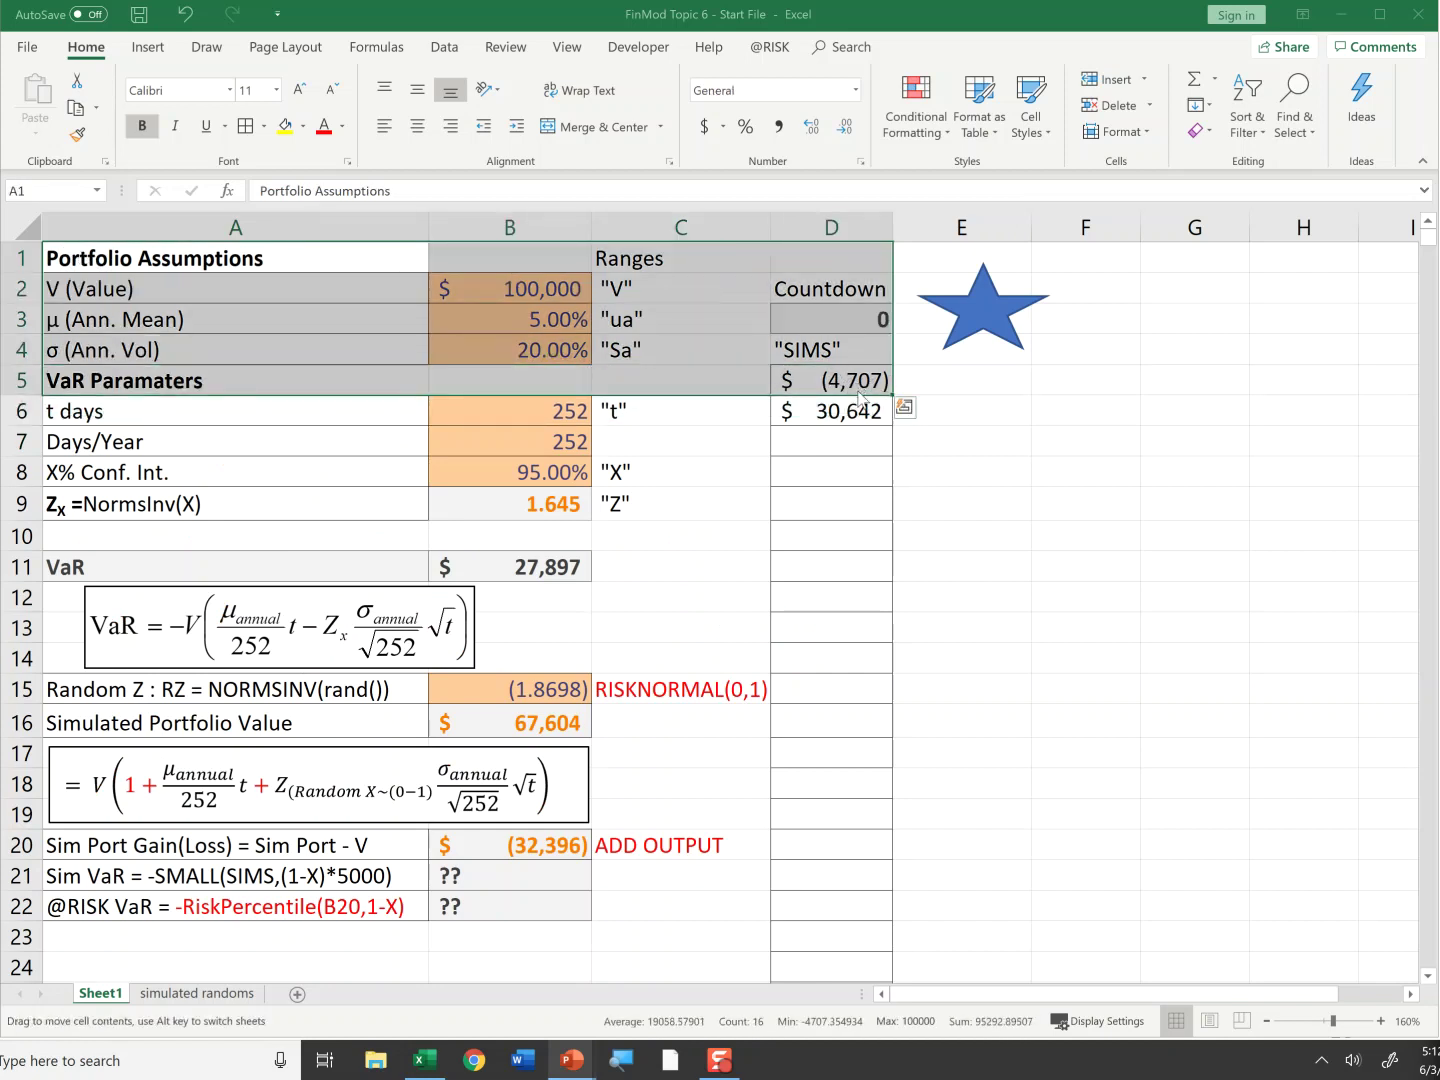
Step: Examine the contents of the SIMS cells D5 and D6 and the Sim Port Gain(Loss) formula in B20
drag(859, 399, 845, 421)
click(72, 258)
drag(72, 258, 872, 418)
double_click(871, 408)
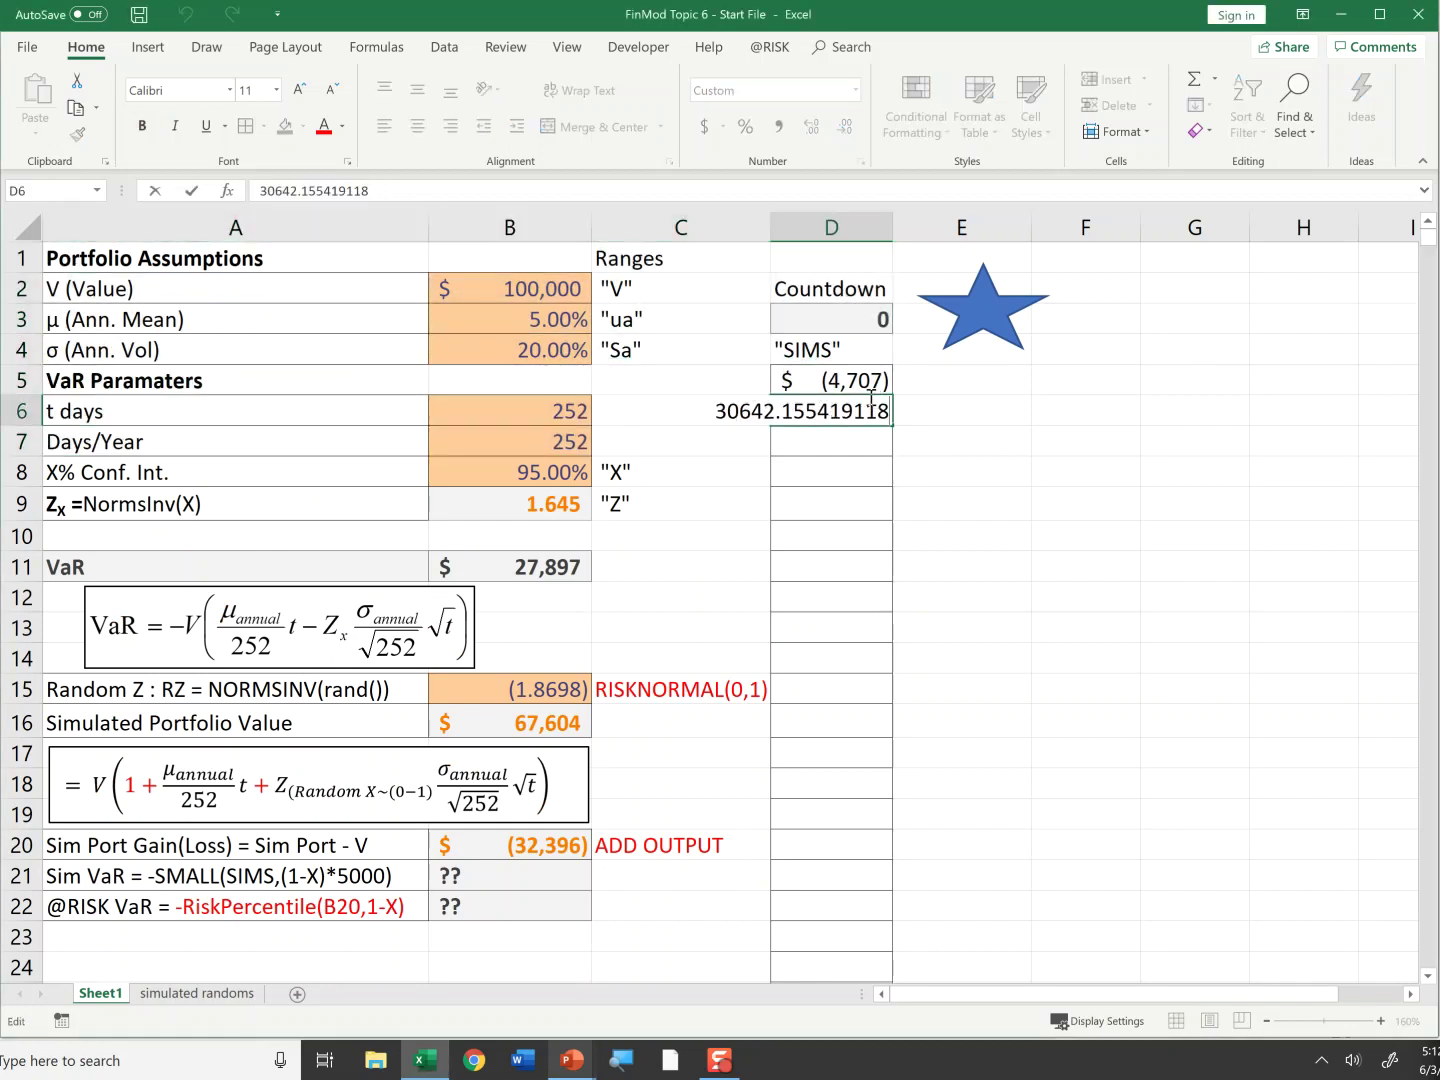
click(859, 378)
double_click(860, 375)
key(Escape)
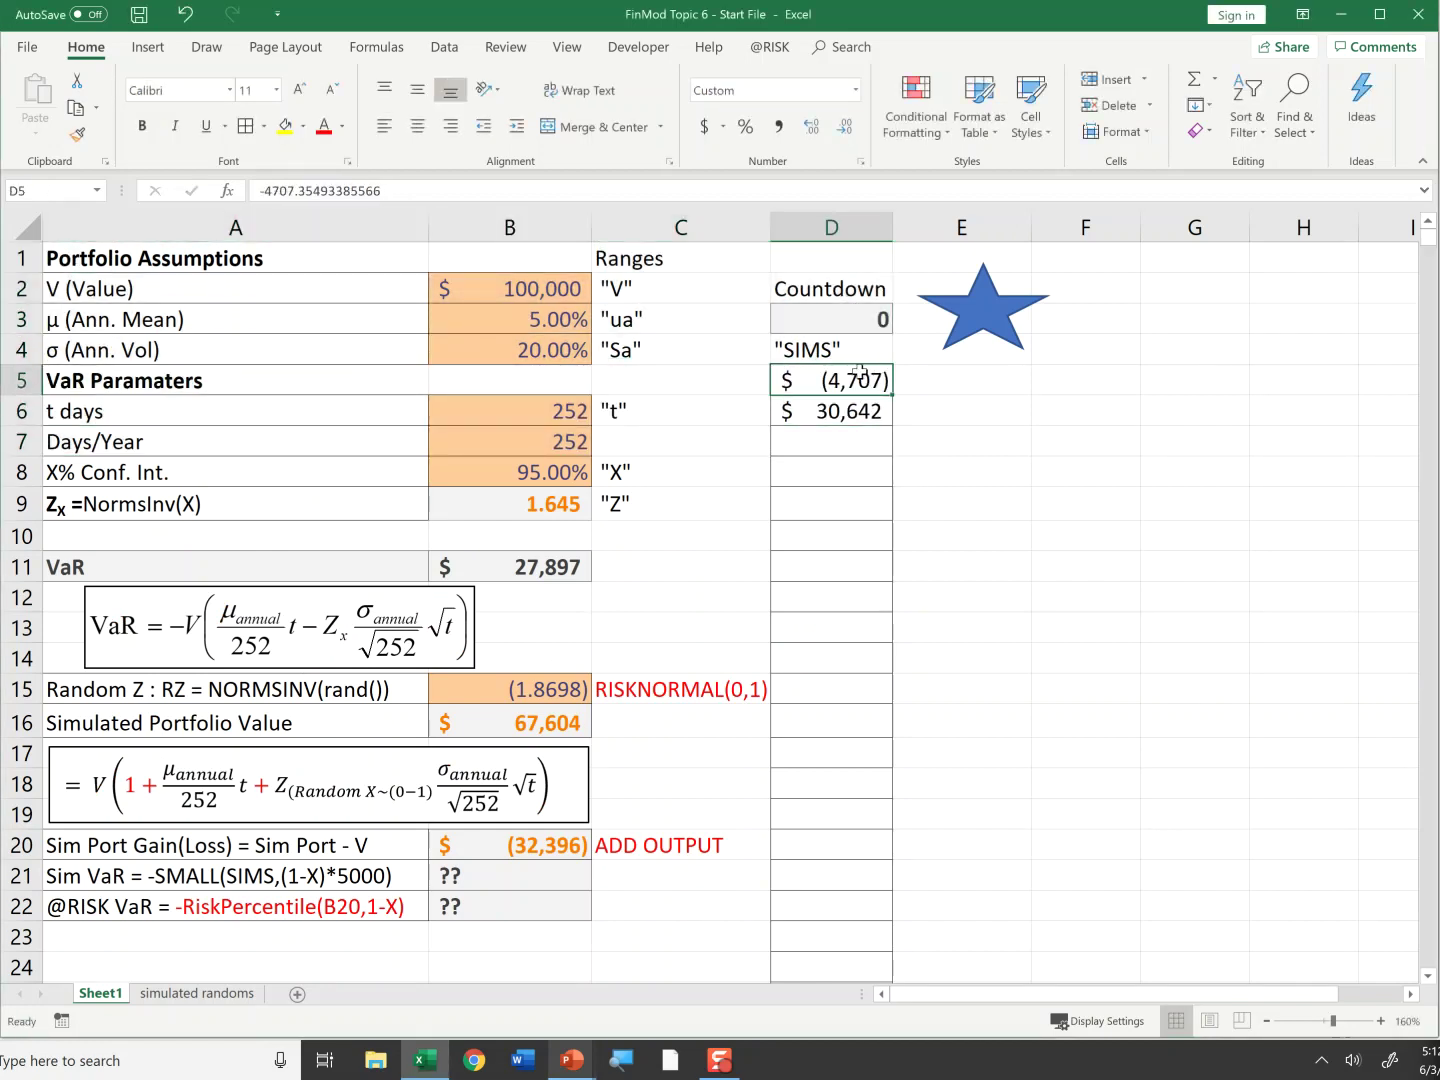
drag(64, 262, 540, 848)
click(540, 845)
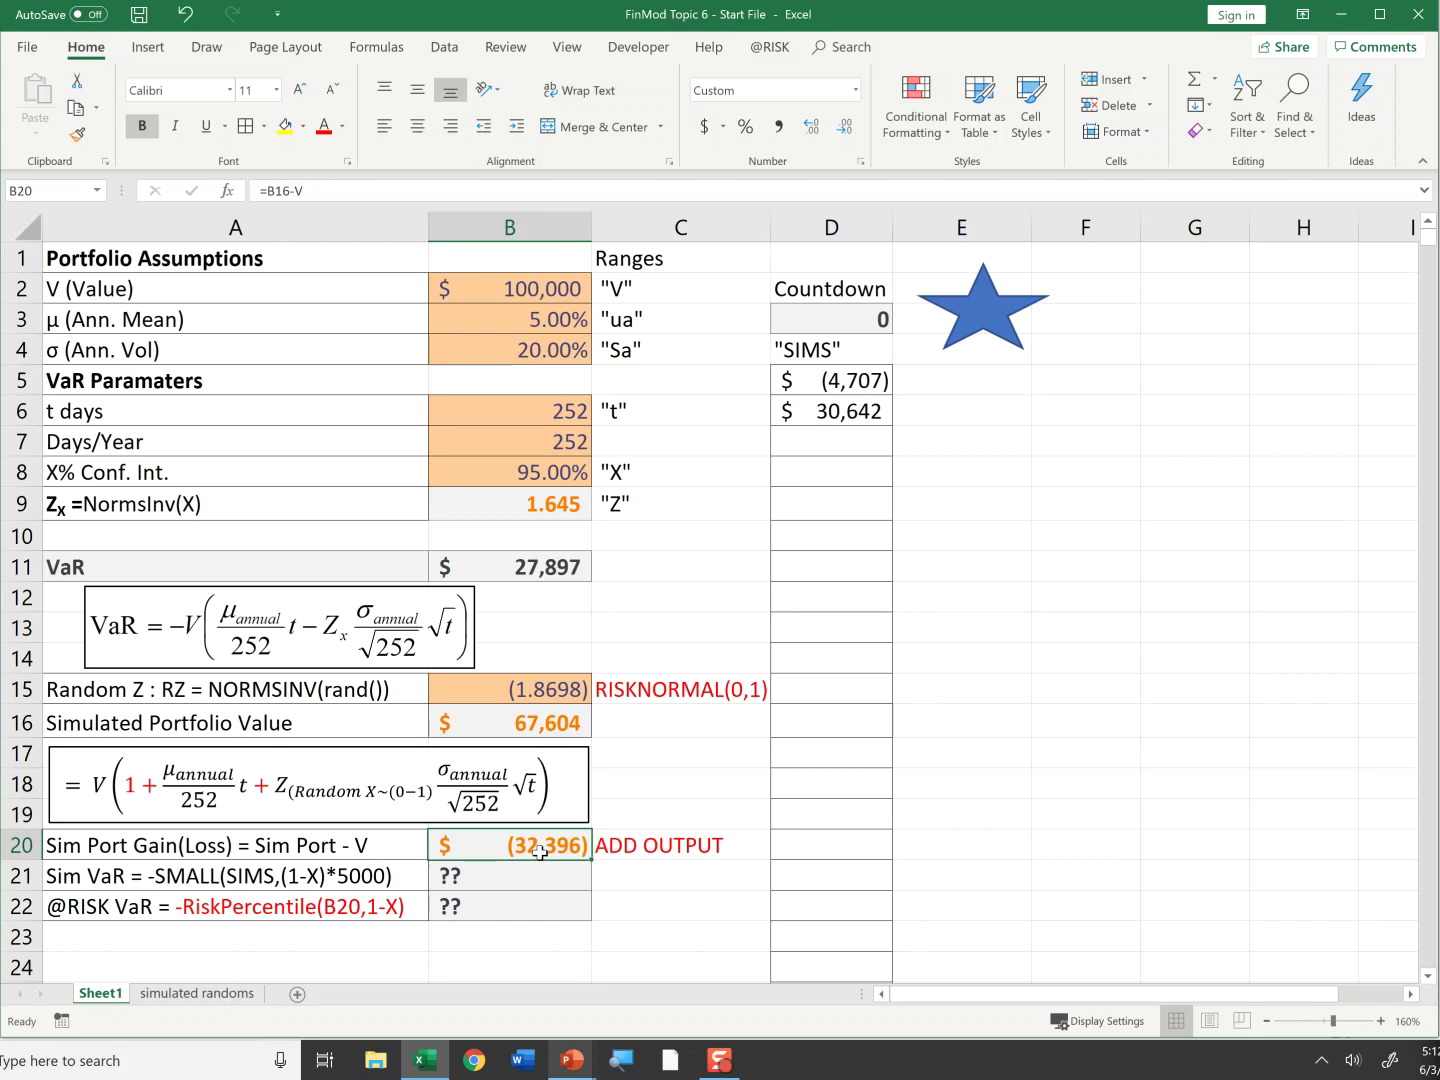
click(838, 380)
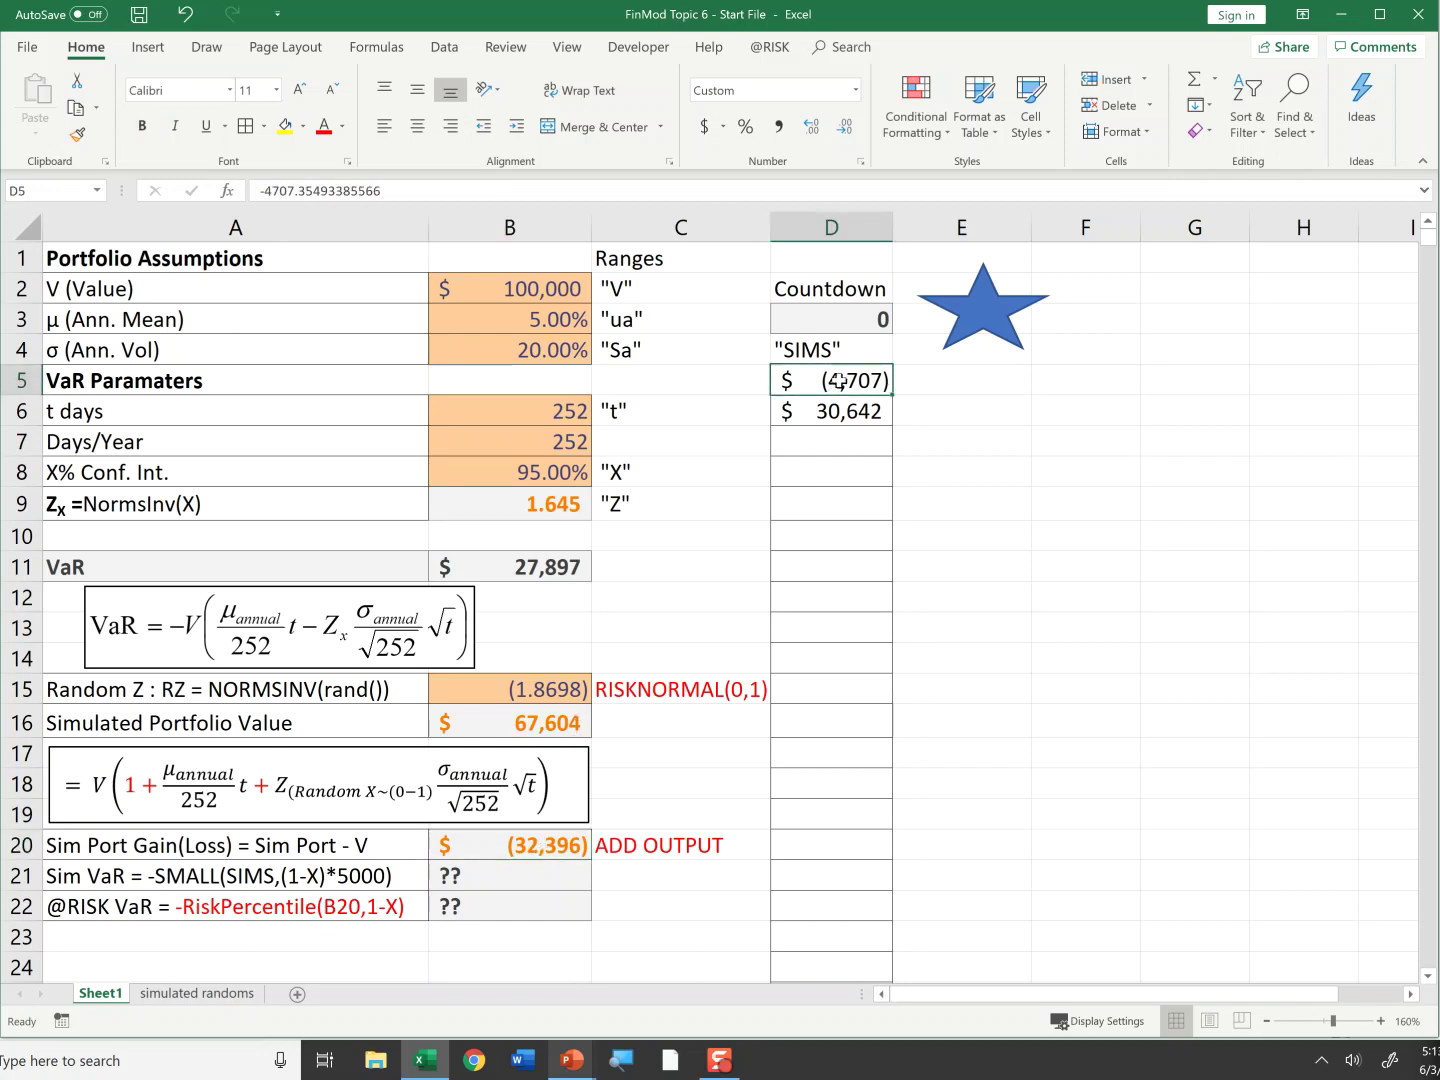
click(1070, 583)
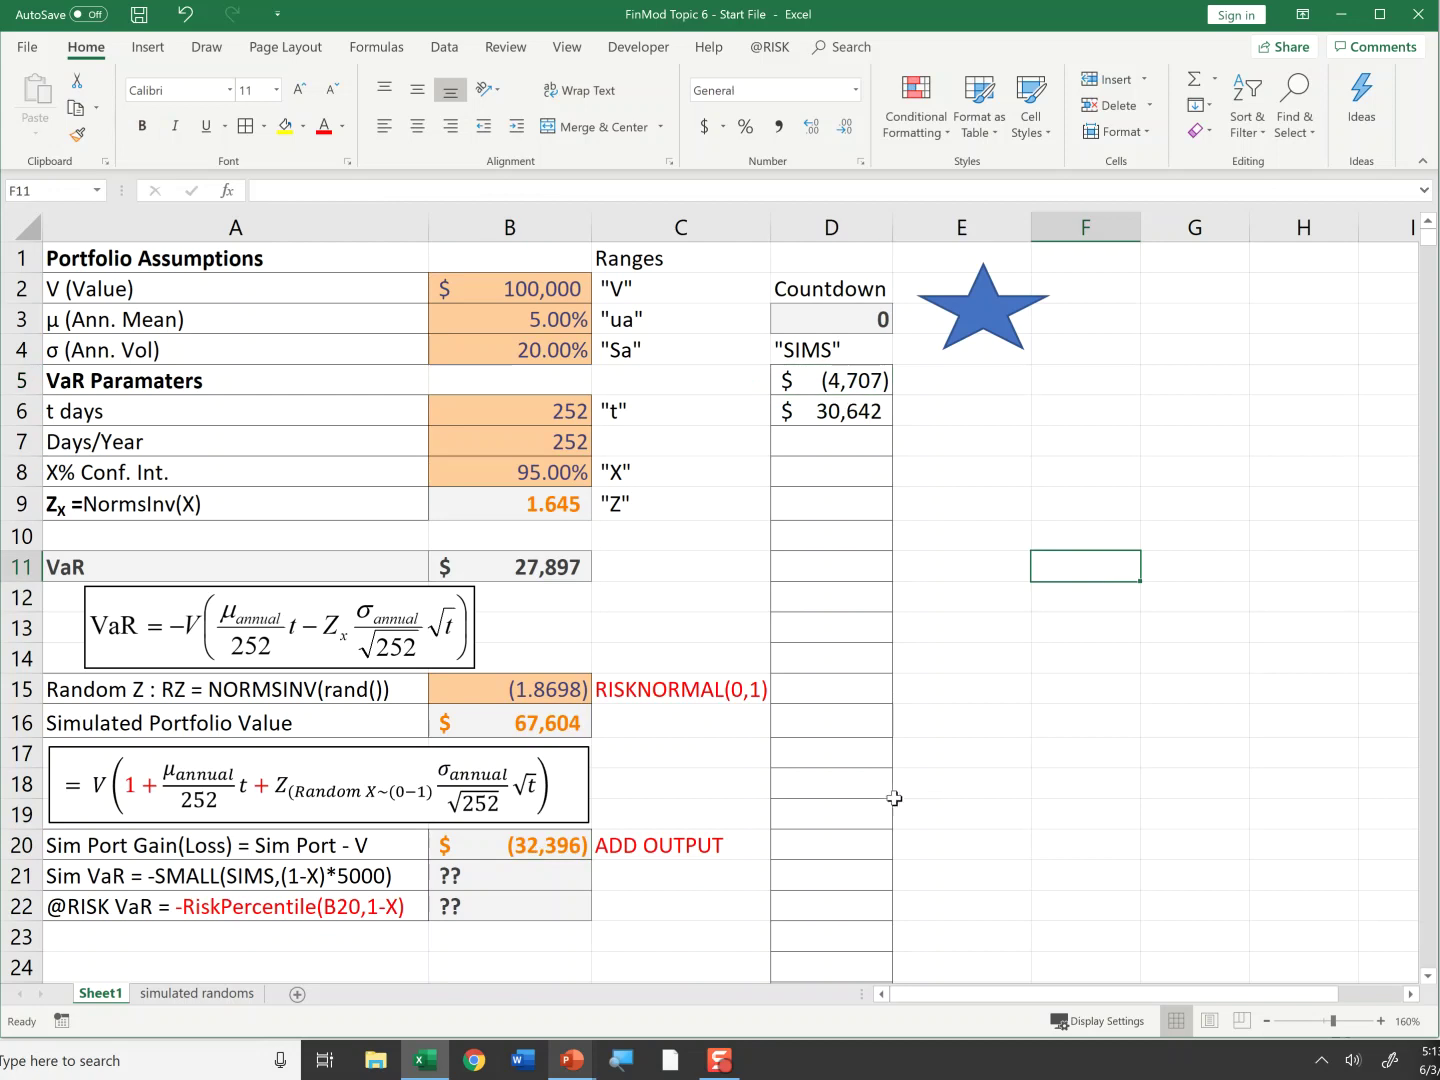
Step: Review the simvar5000 macro in Module1 of the VBA editor, especially its countdown and SIMS output lines, and return to the worksheet
key(alt+F11)
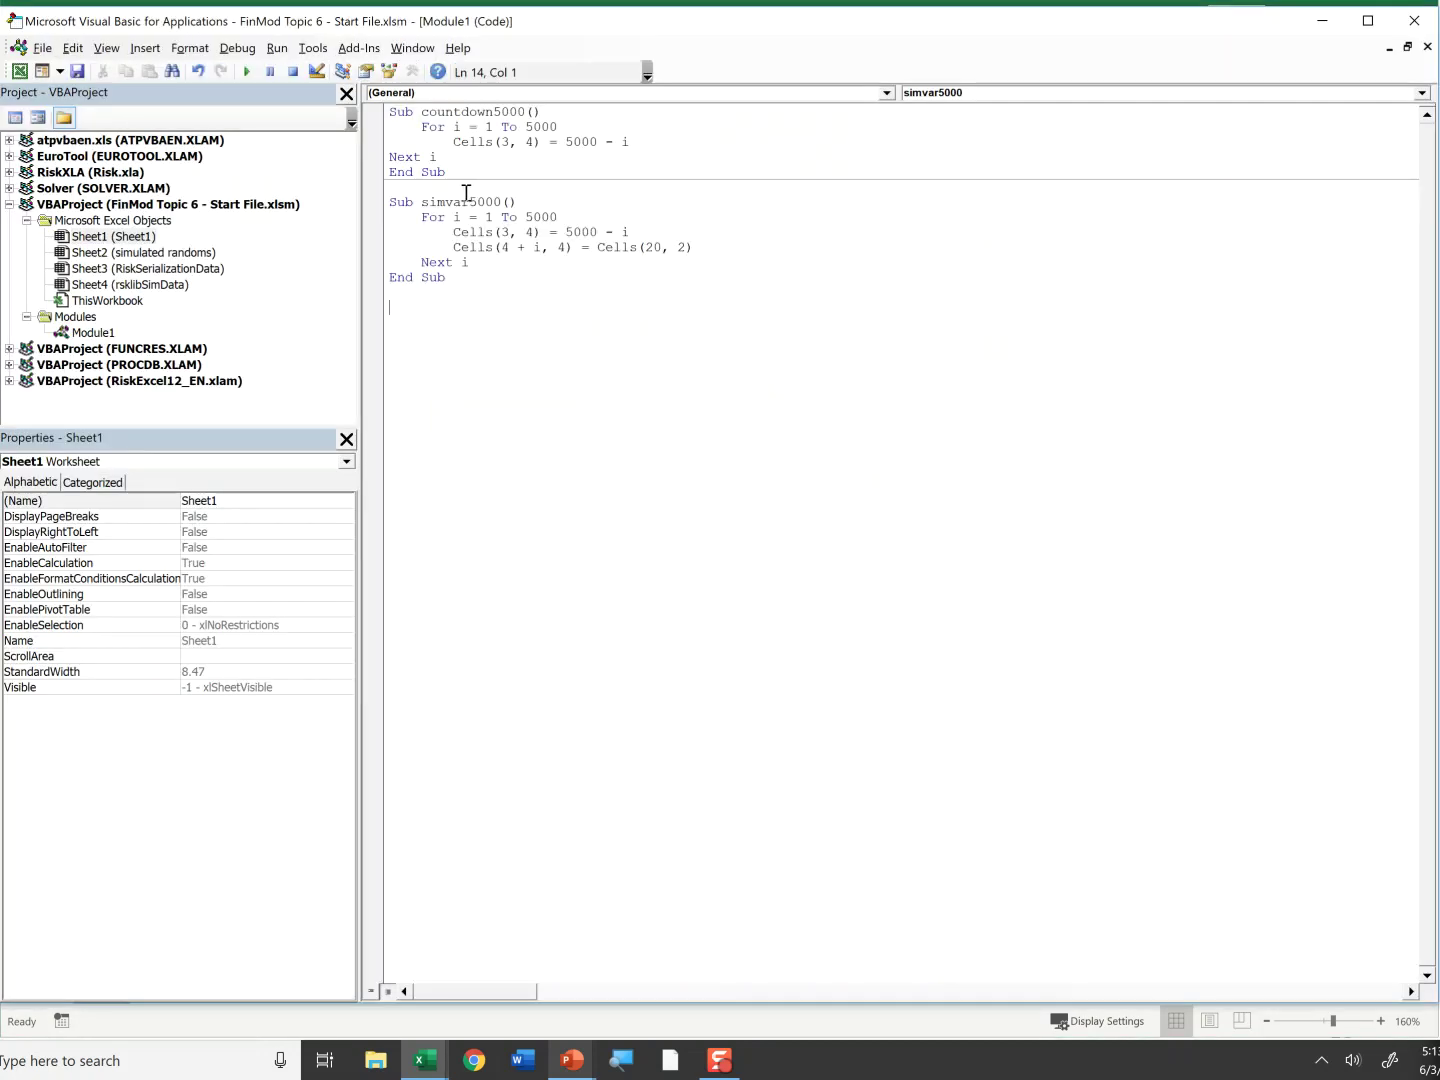
click(95, 334)
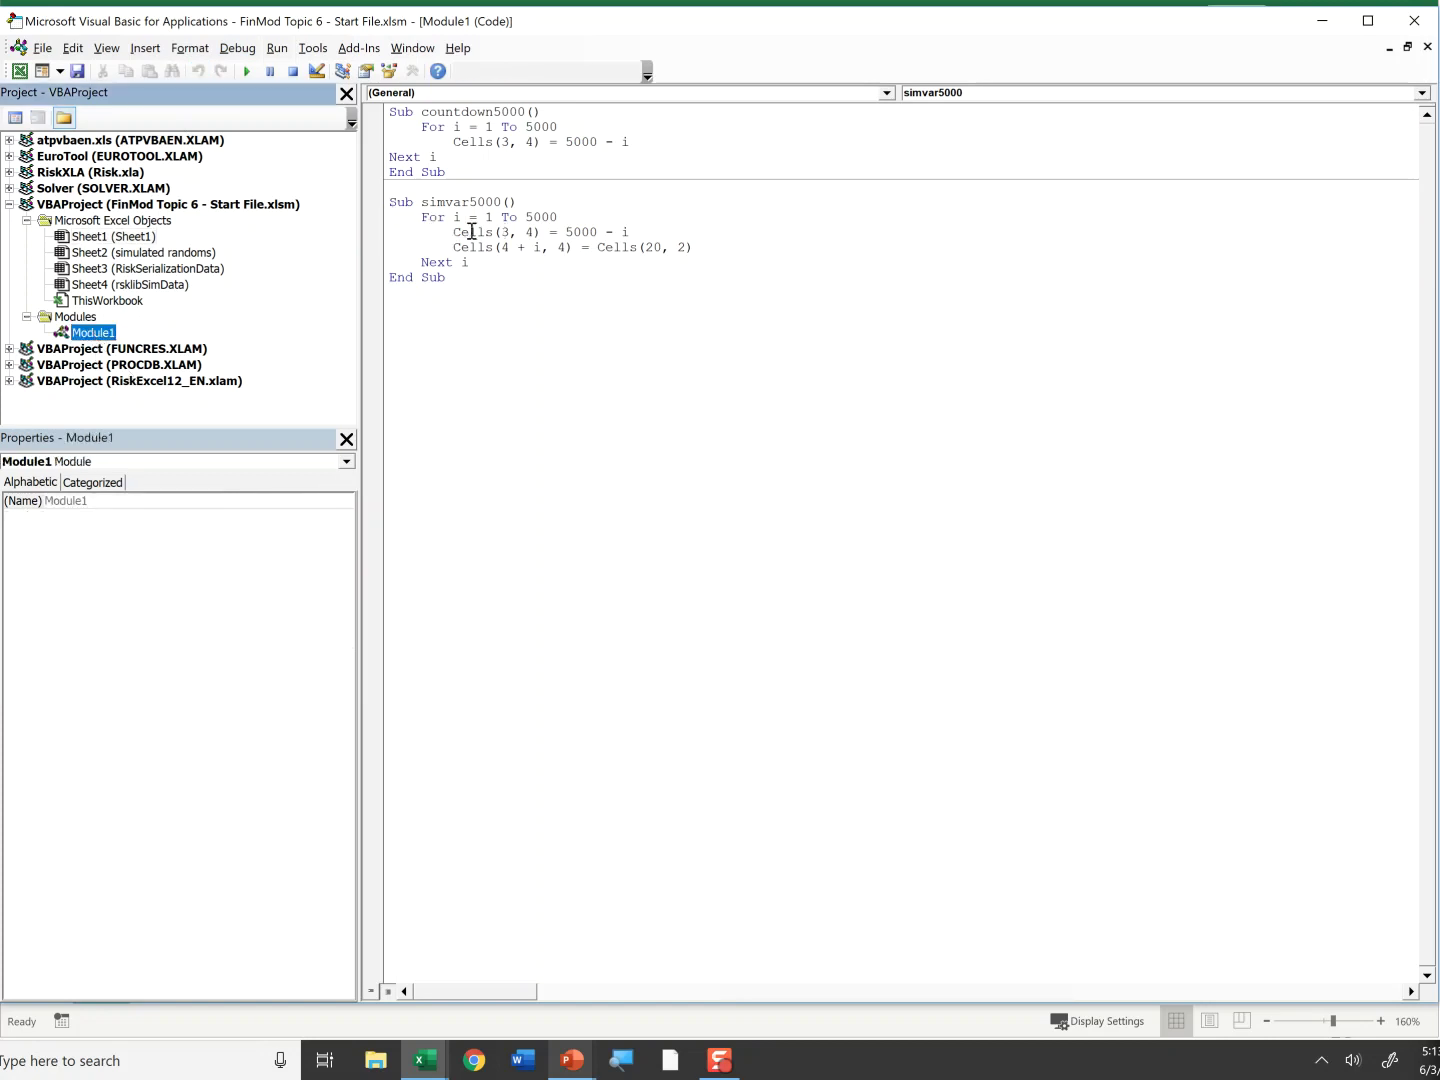
drag(556, 232, 670, 238)
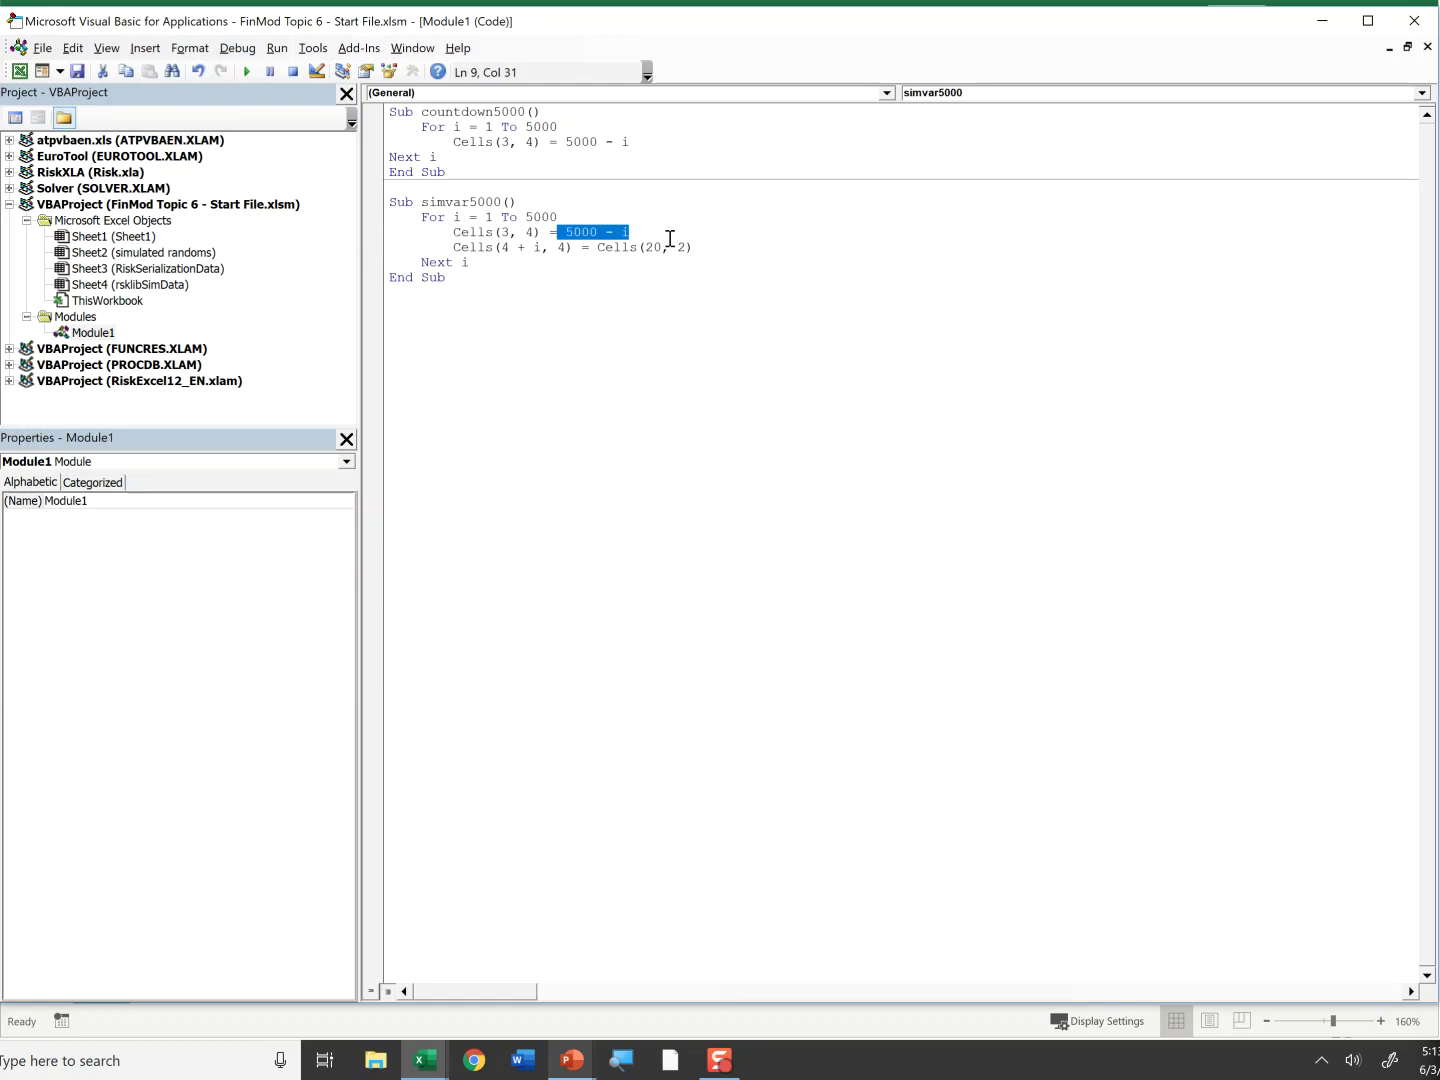
click(675, 280)
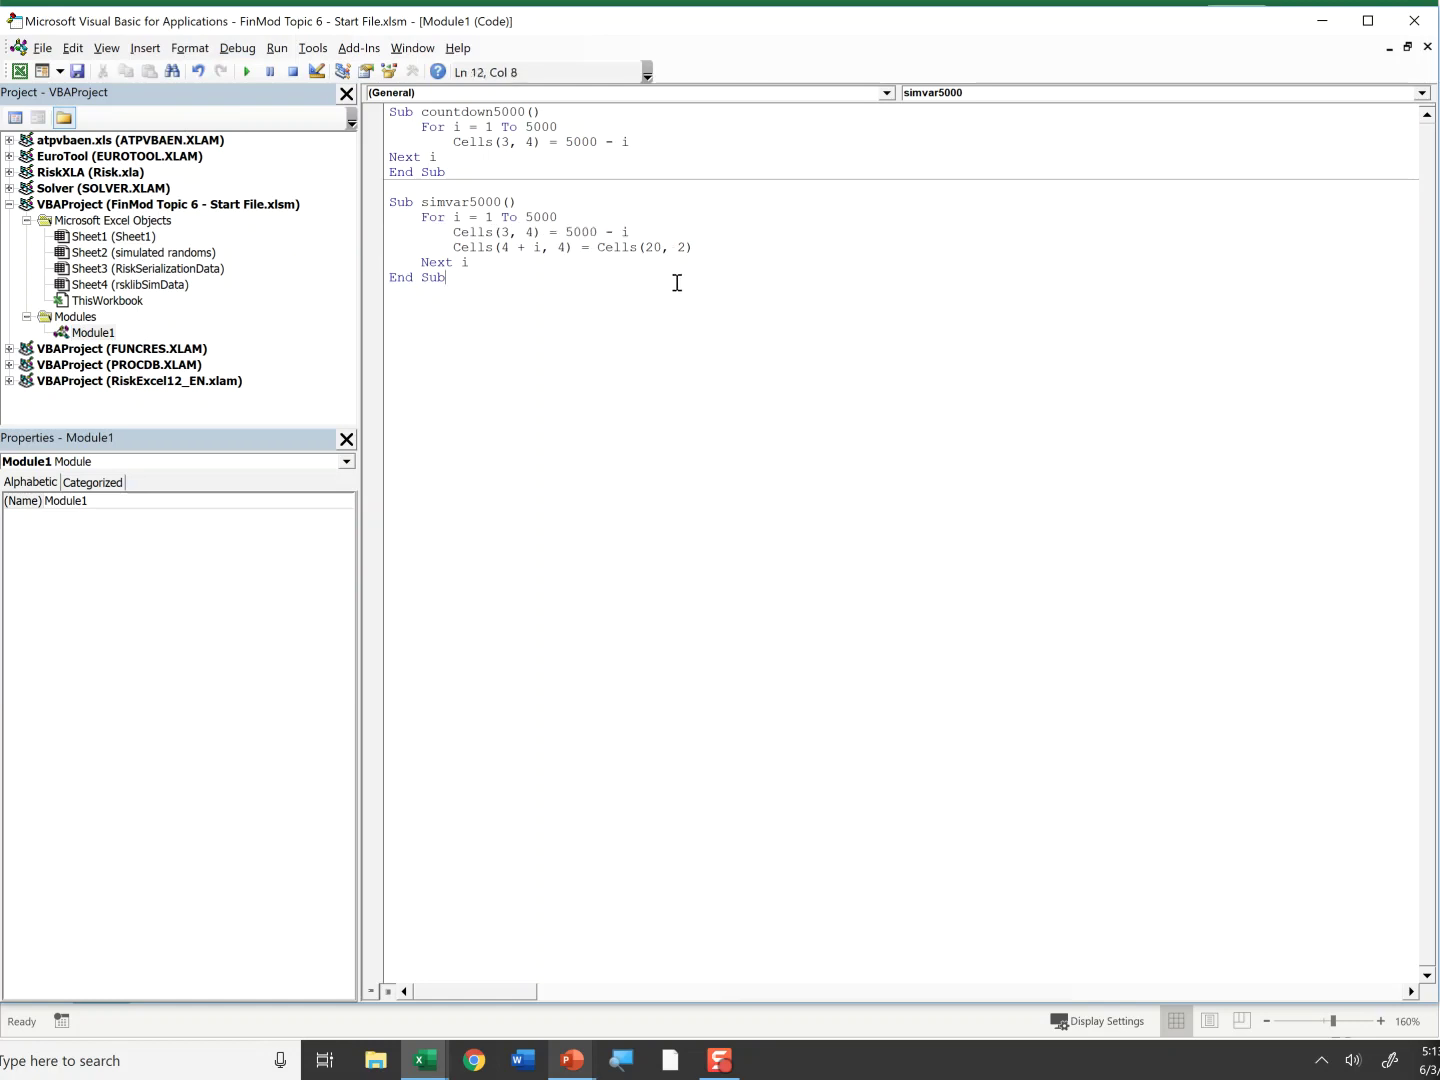
drag(504, 247, 545, 249)
click(575, 248)
click(535, 263)
click(1426, 28)
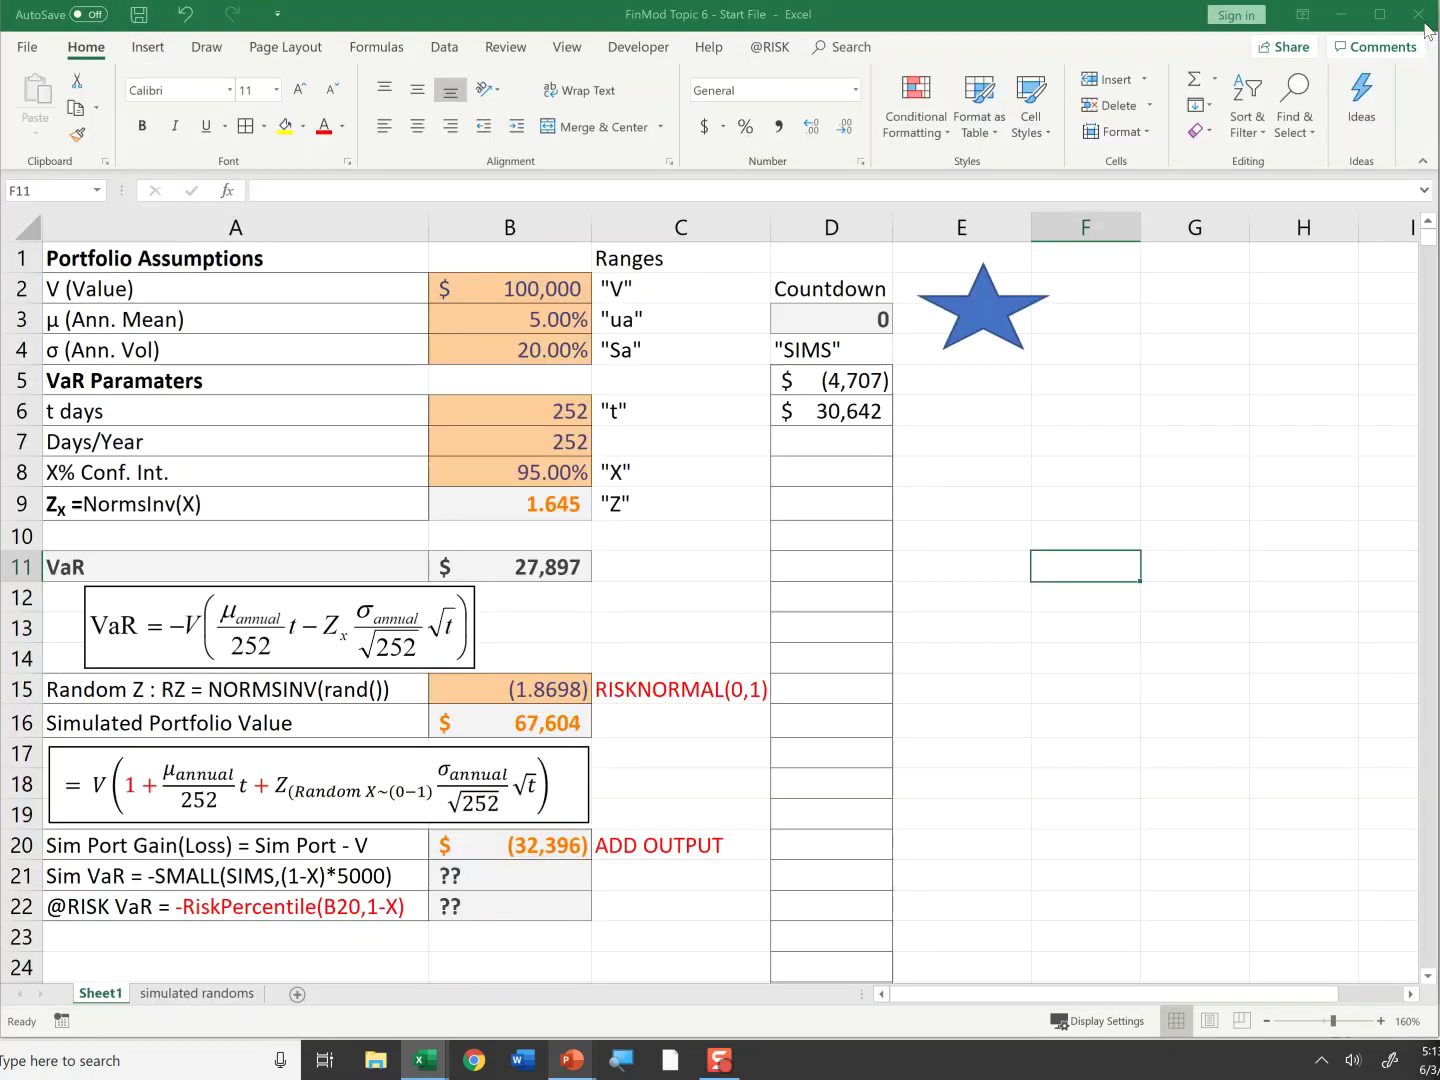
Step: Assign the simvar5000 macro to the blue star shape
click(1188, 446)
right_click(980, 315)
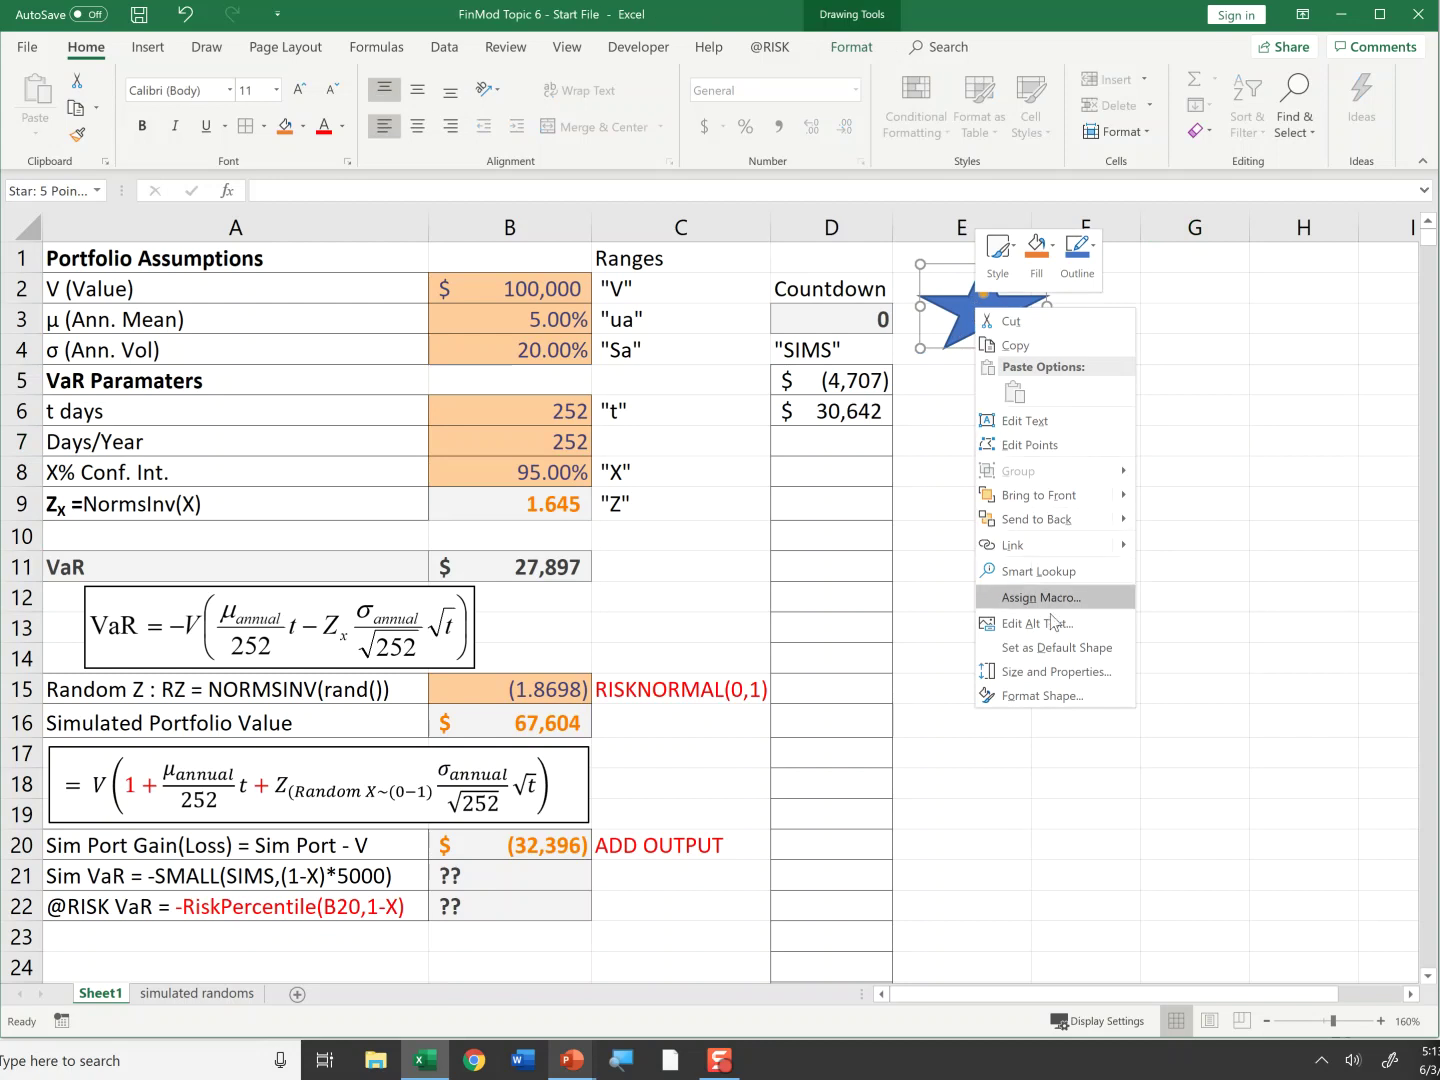
click(1040, 598)
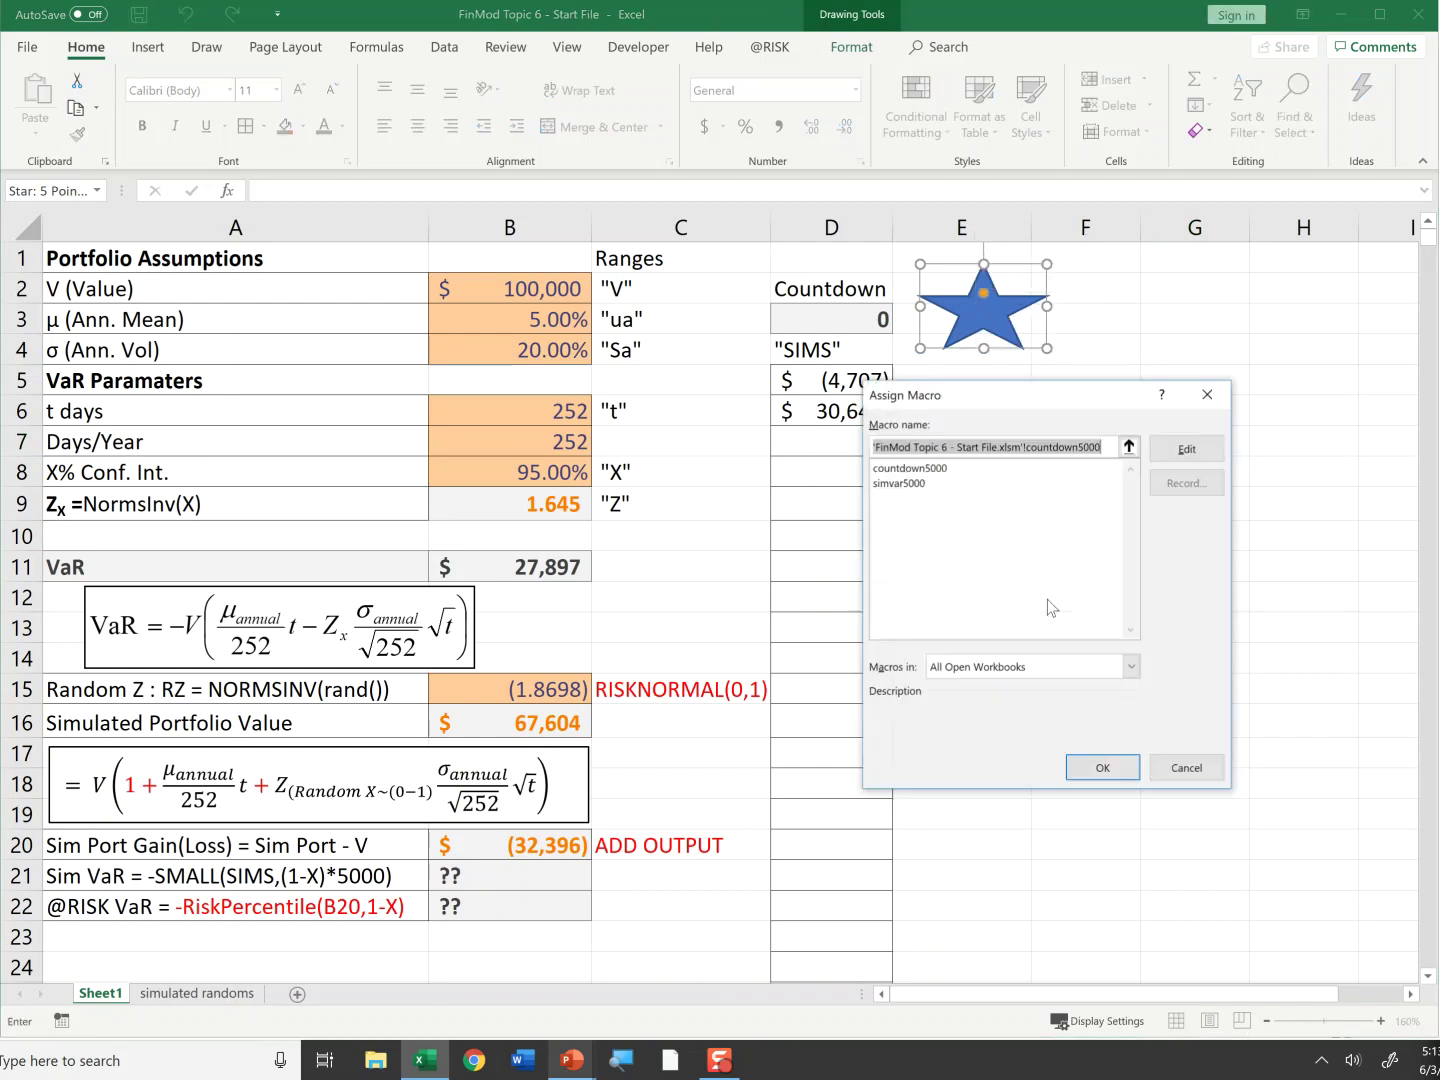
click(893, 482)
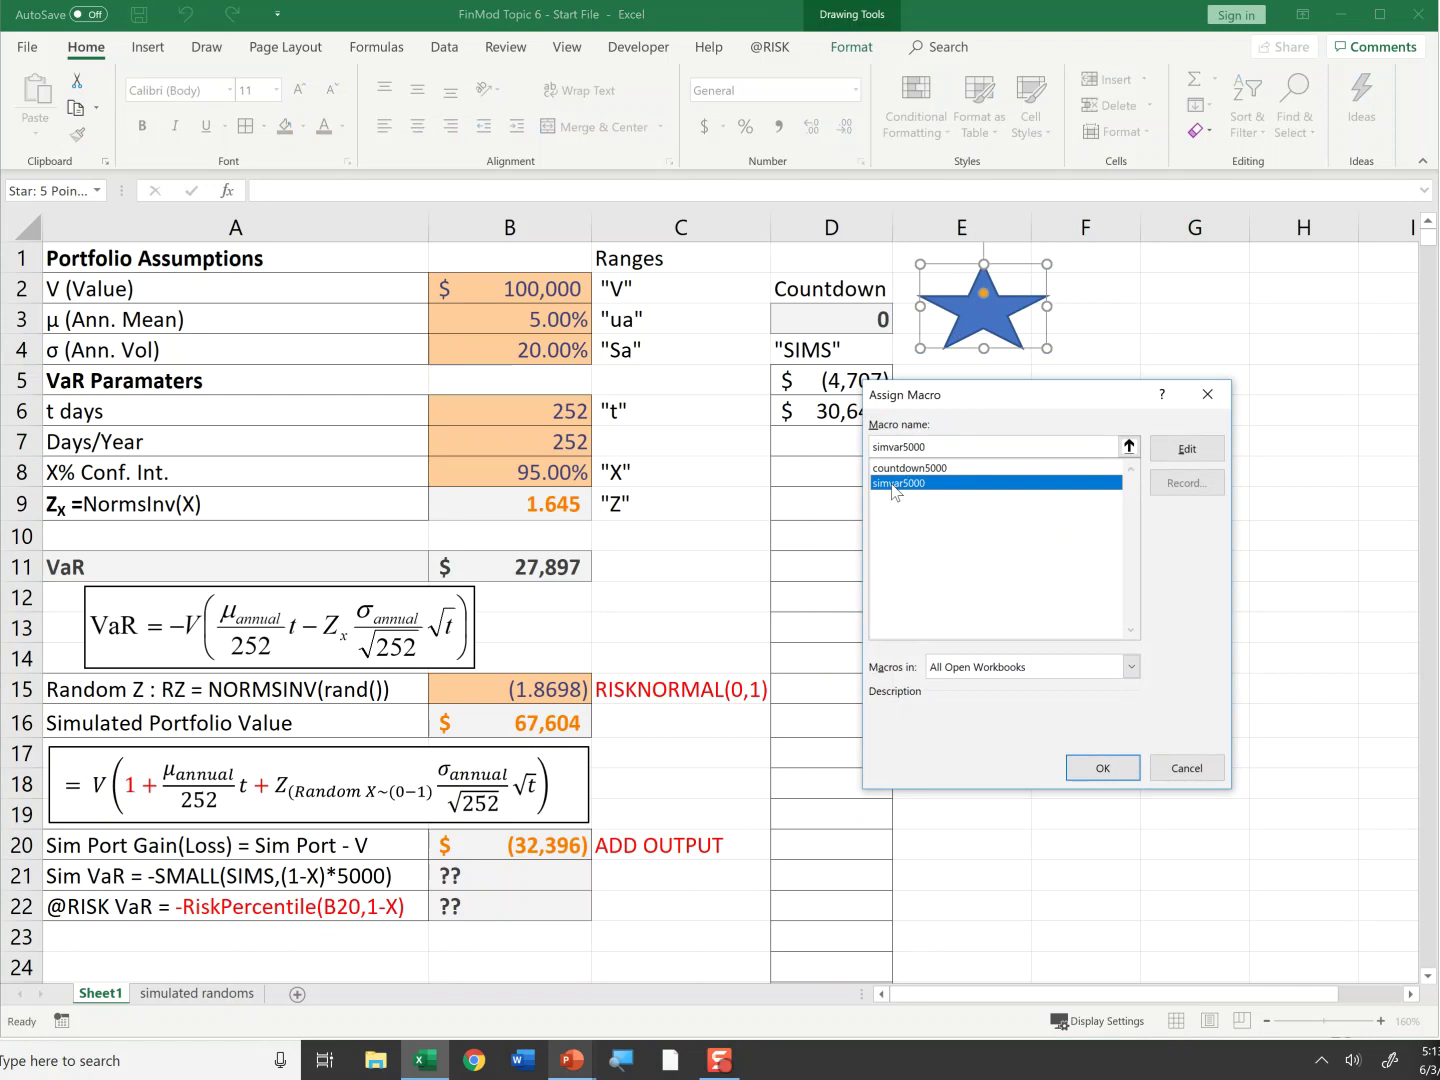
click(1103, 769)
click(1067, 632)
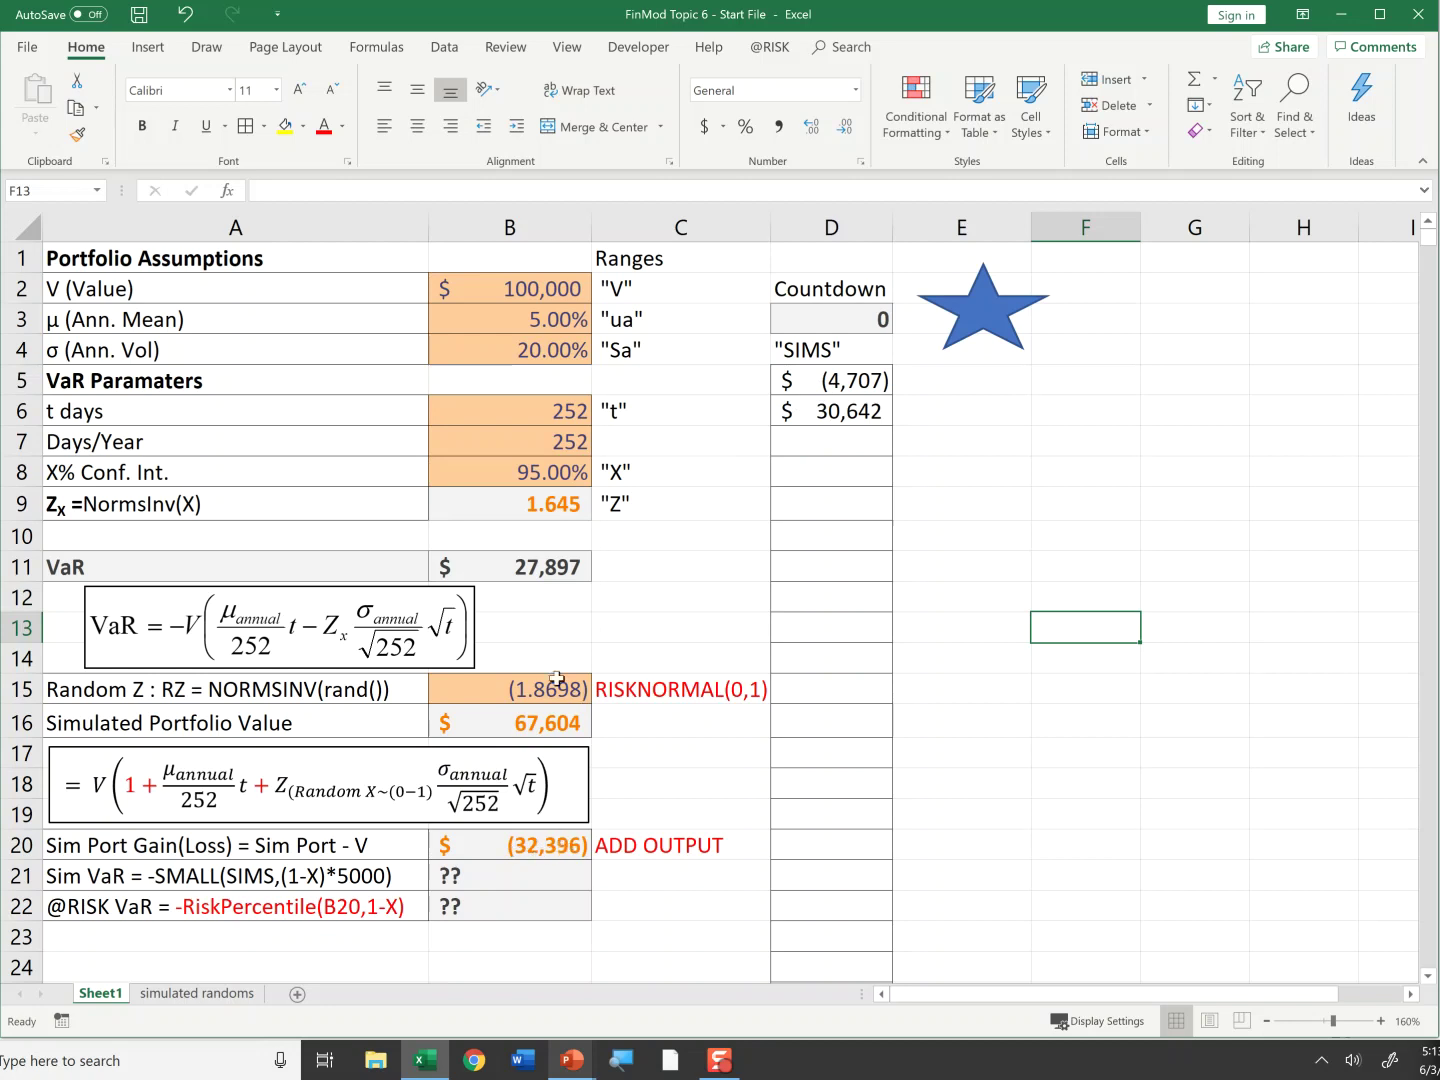
Step: Run the star's macro to fill the SIMS column with 5000 simulated portfolio gains and losses
click(829, 412)
click(834, 447)
click(838, 468)
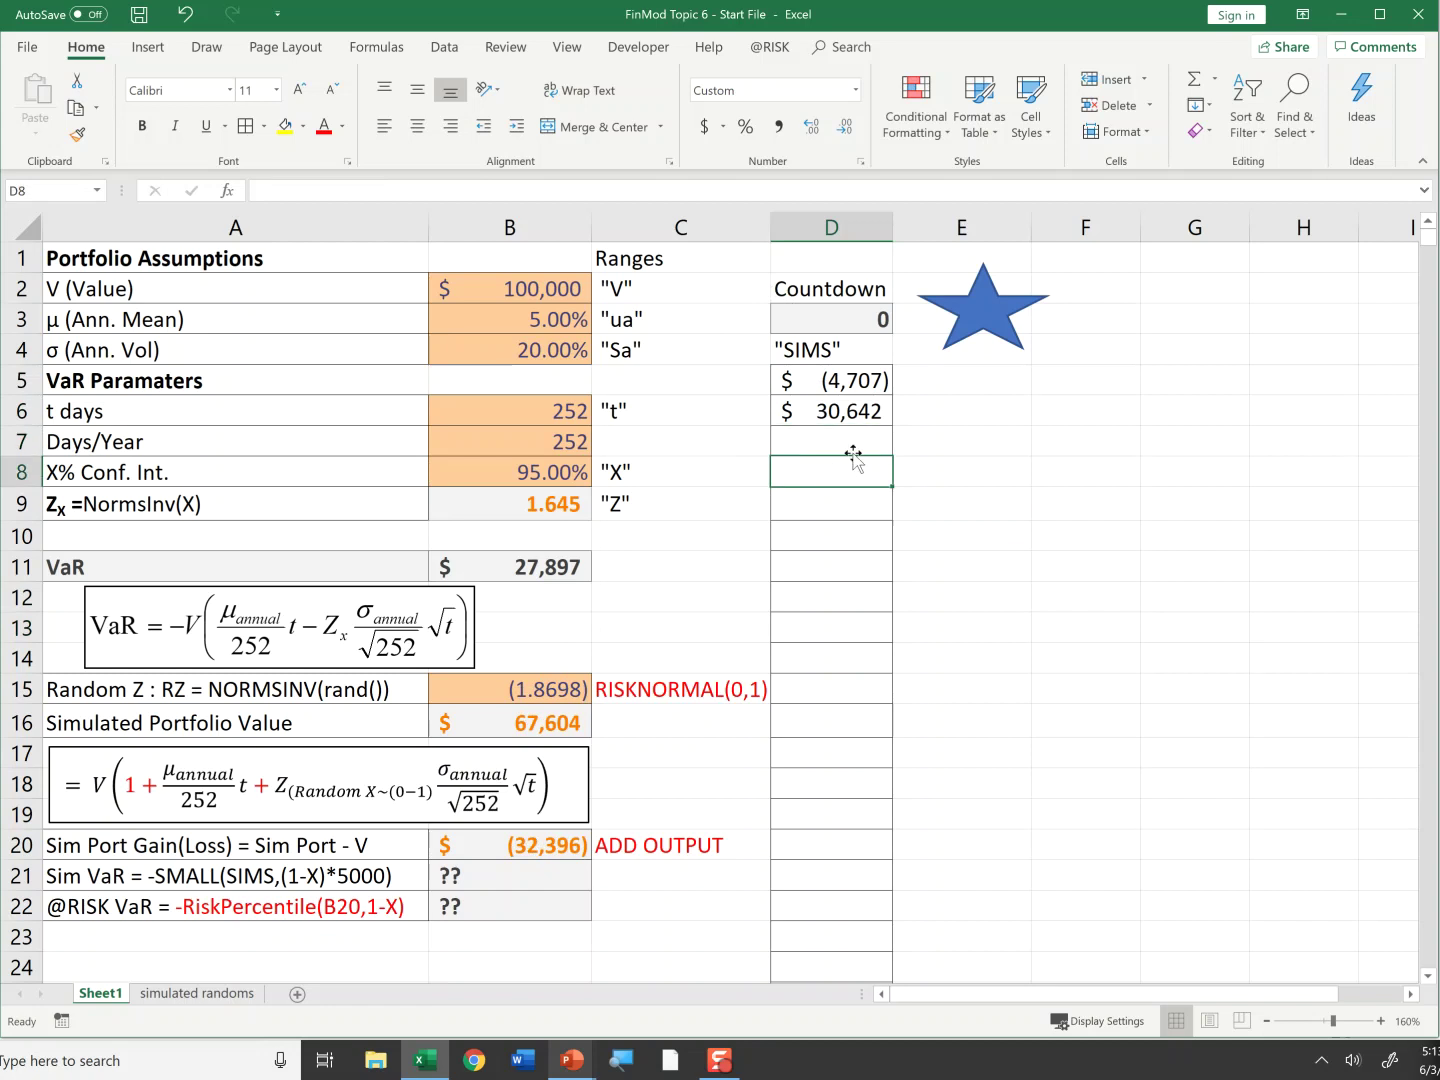
click(989, 306)
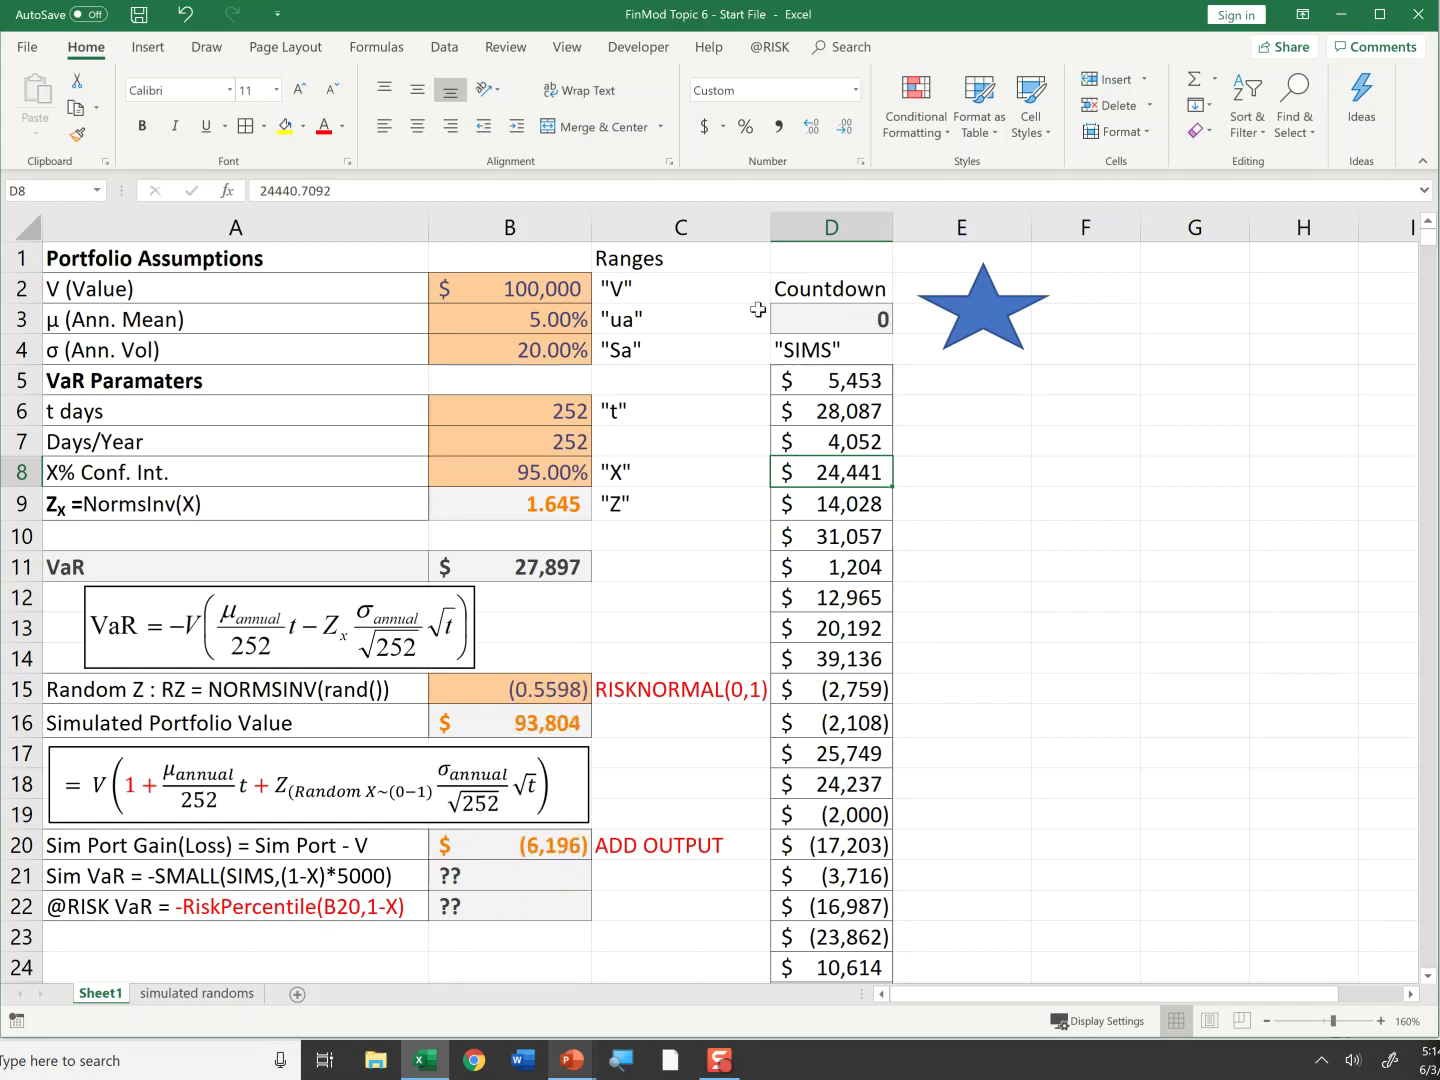
Step: Examine the simulated results in the SIMS column from D5 down to its last row
drag(848, 379, 866, 658)
click(823, 378)
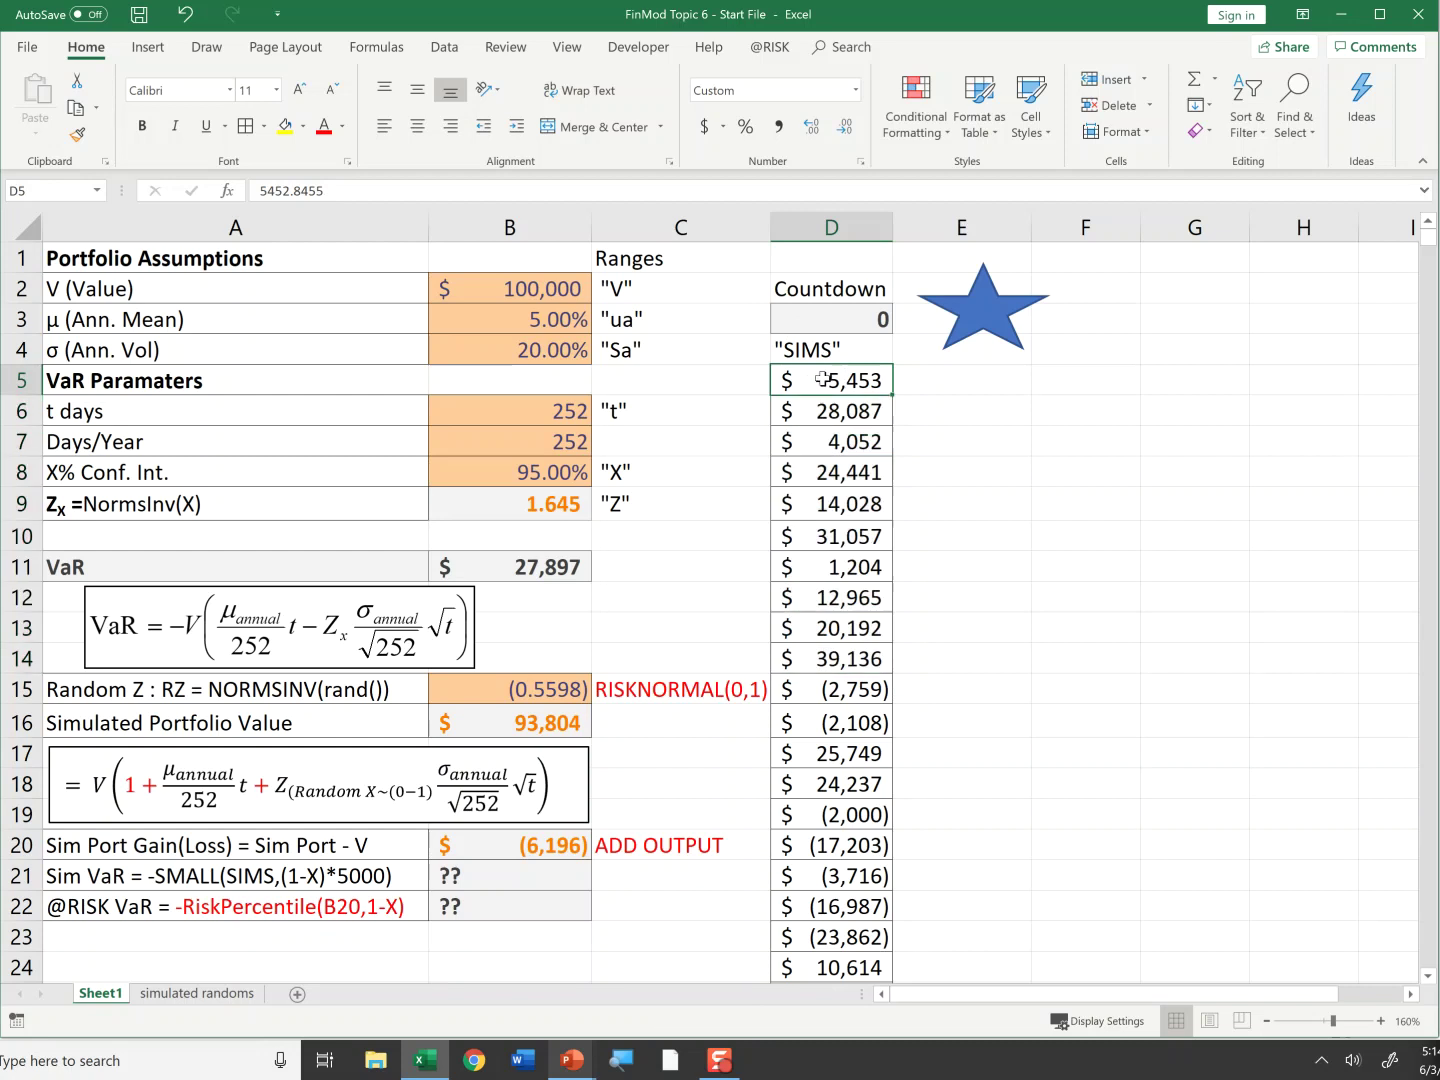
key(ctrl+shift+Down)
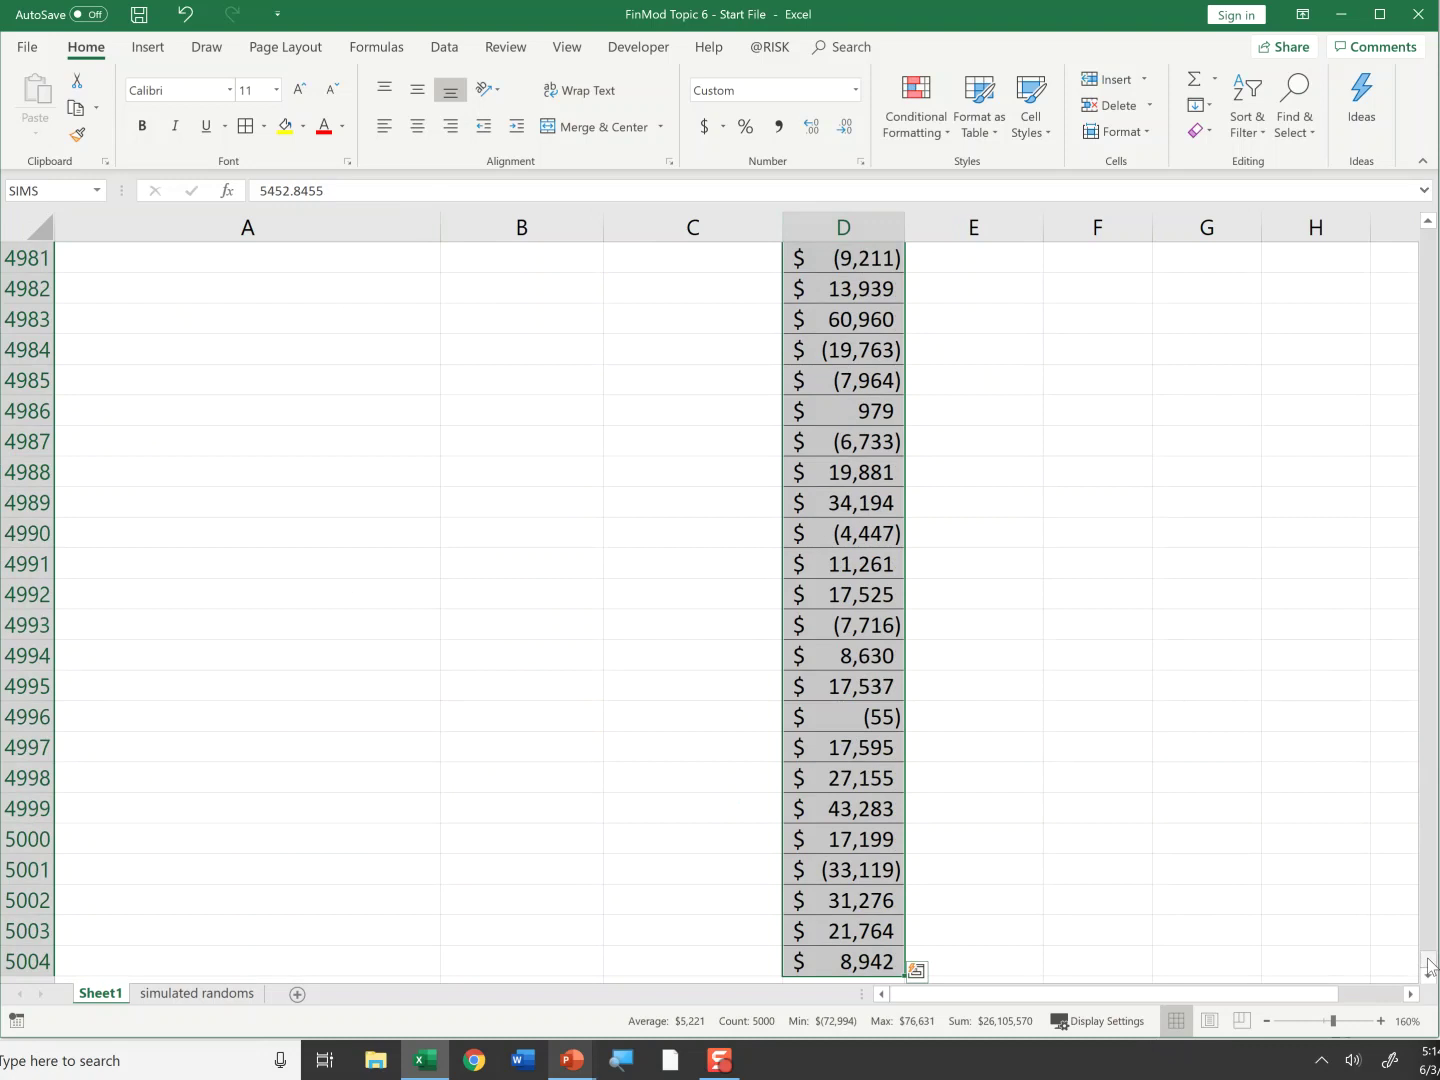
drag(1430, 965, 1430, 240)
click(1142, 461)
click(524, 886)
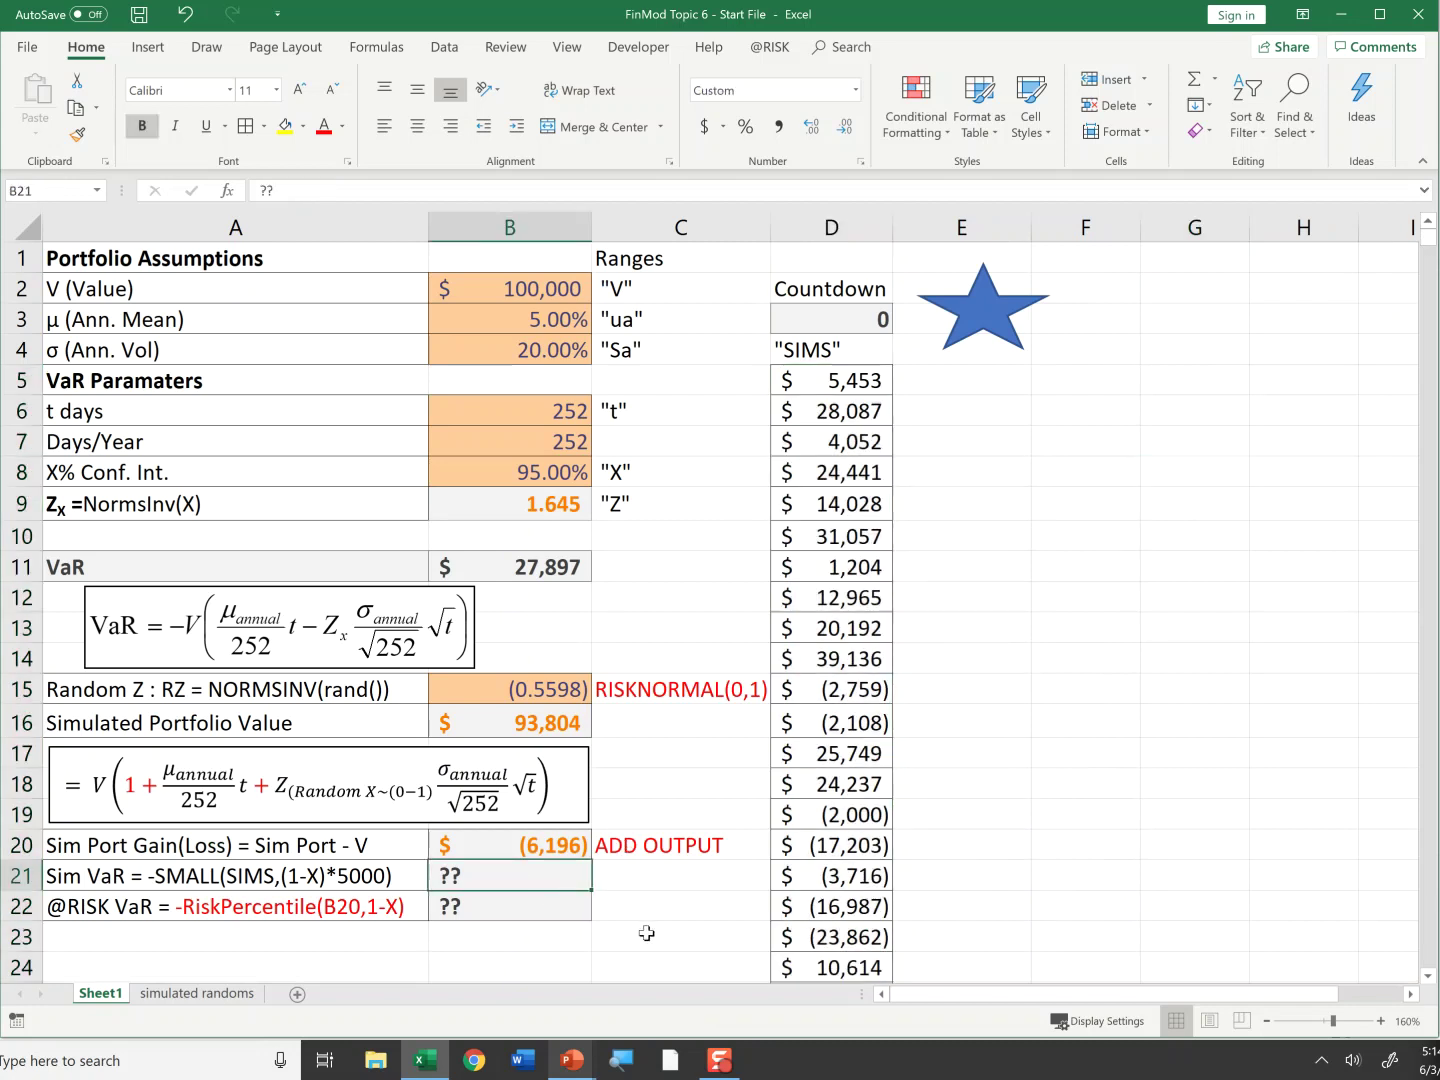
key(Right)
key(Right)
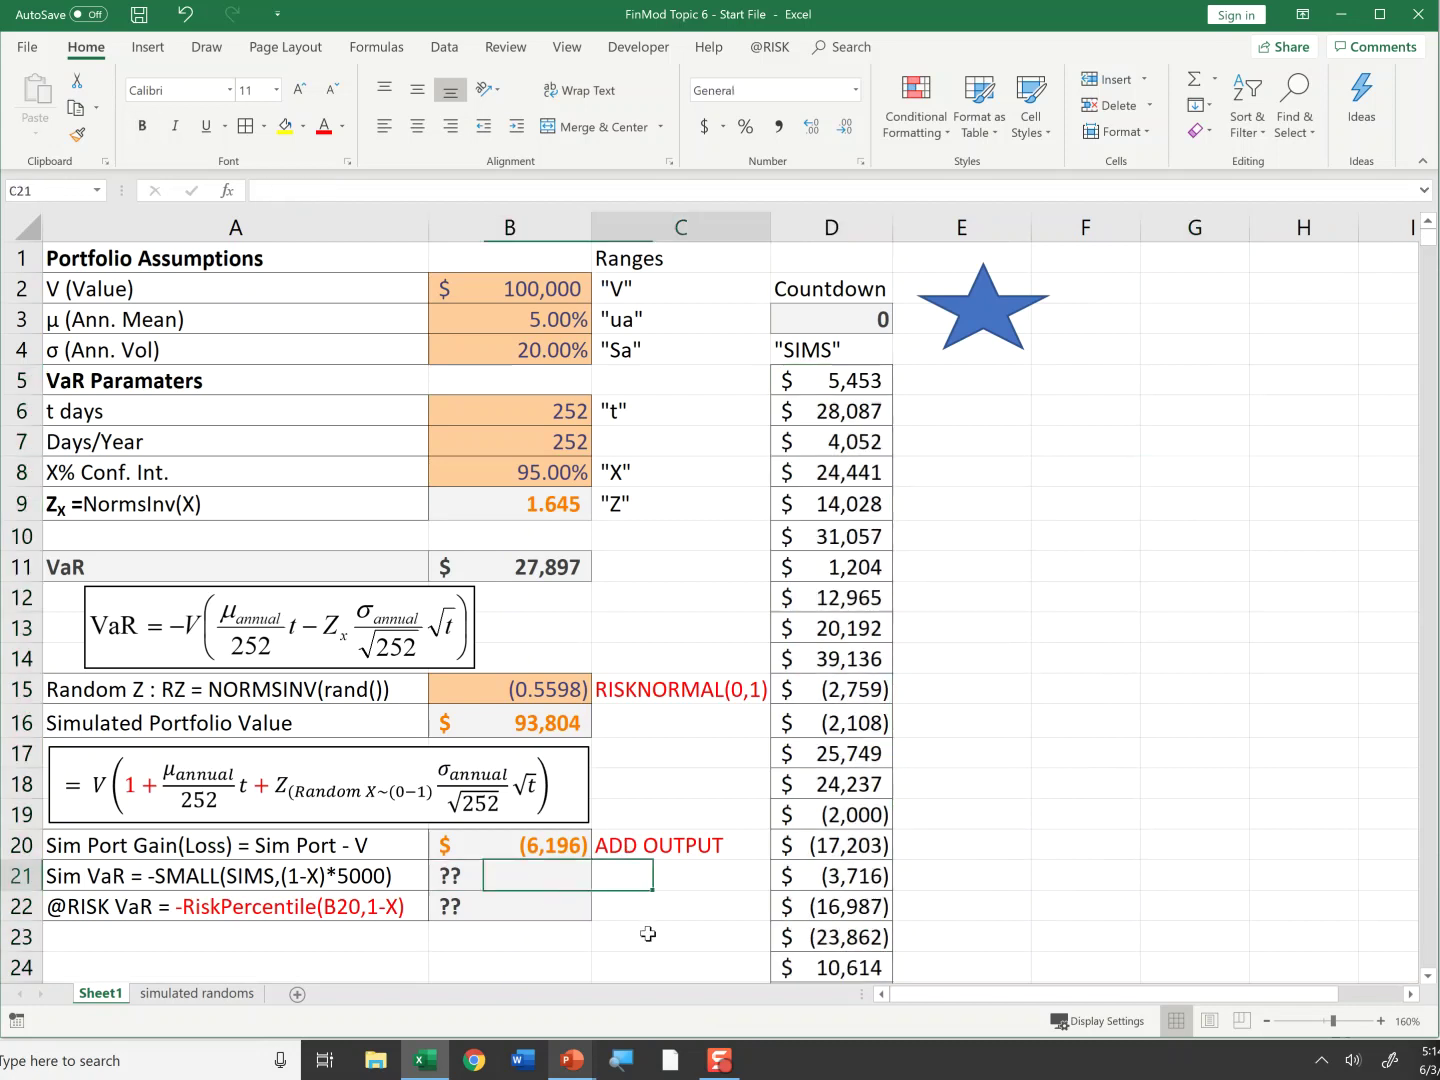
key(Up)
key(Up)
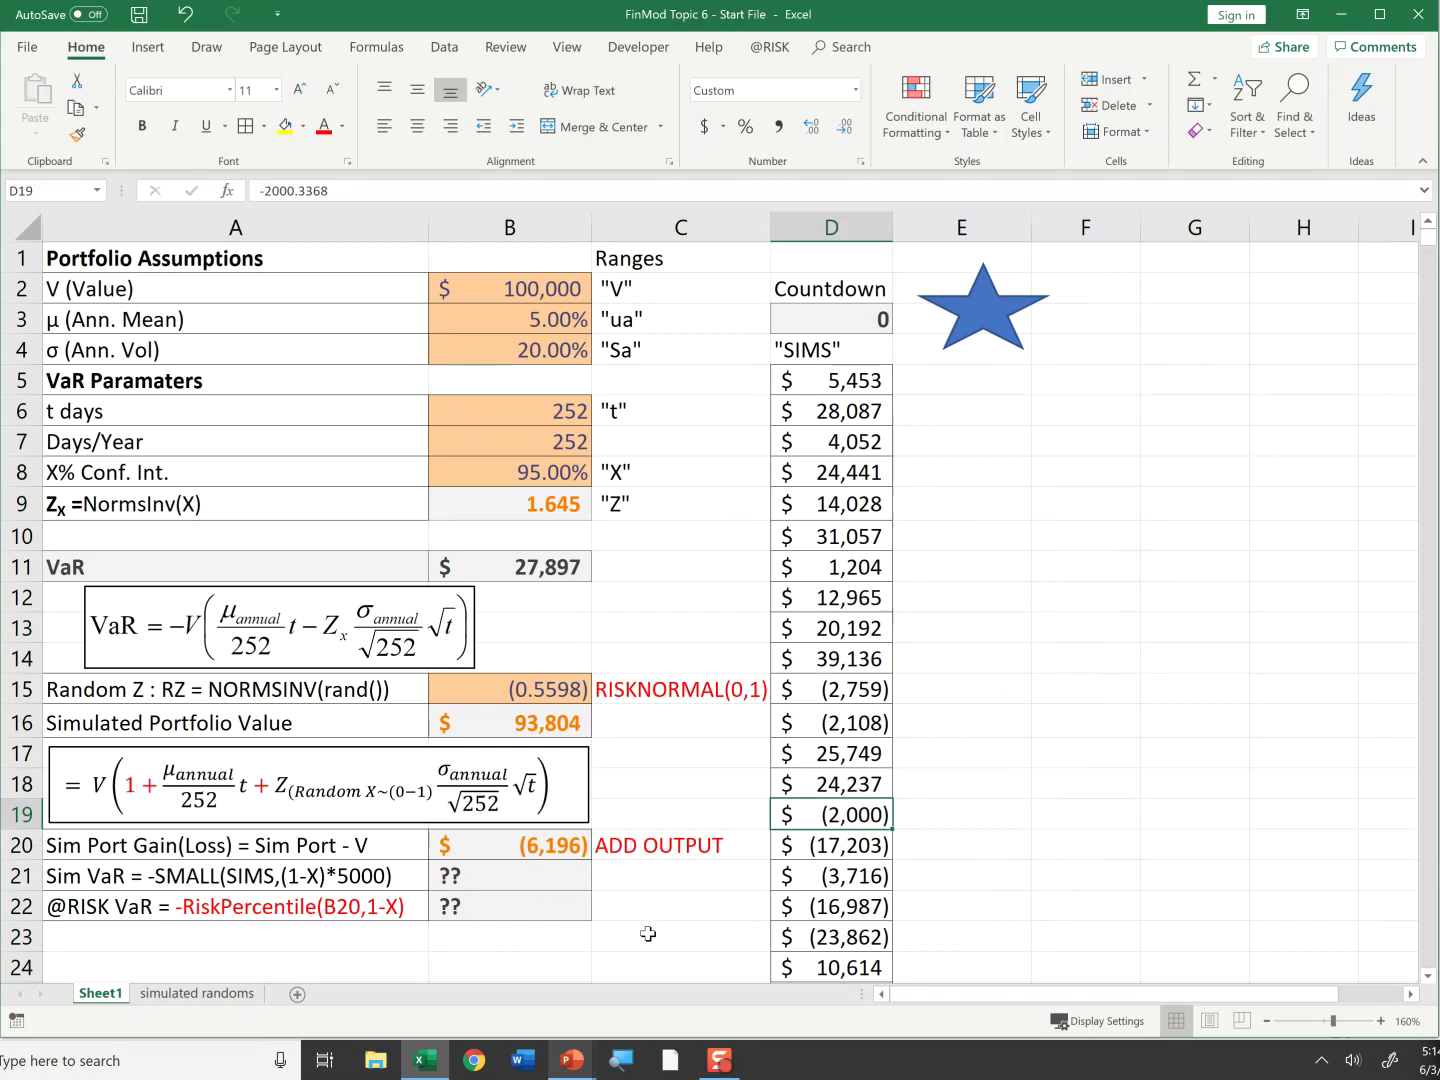
key(Up)
key(Down)
key(Down)
key(Down)
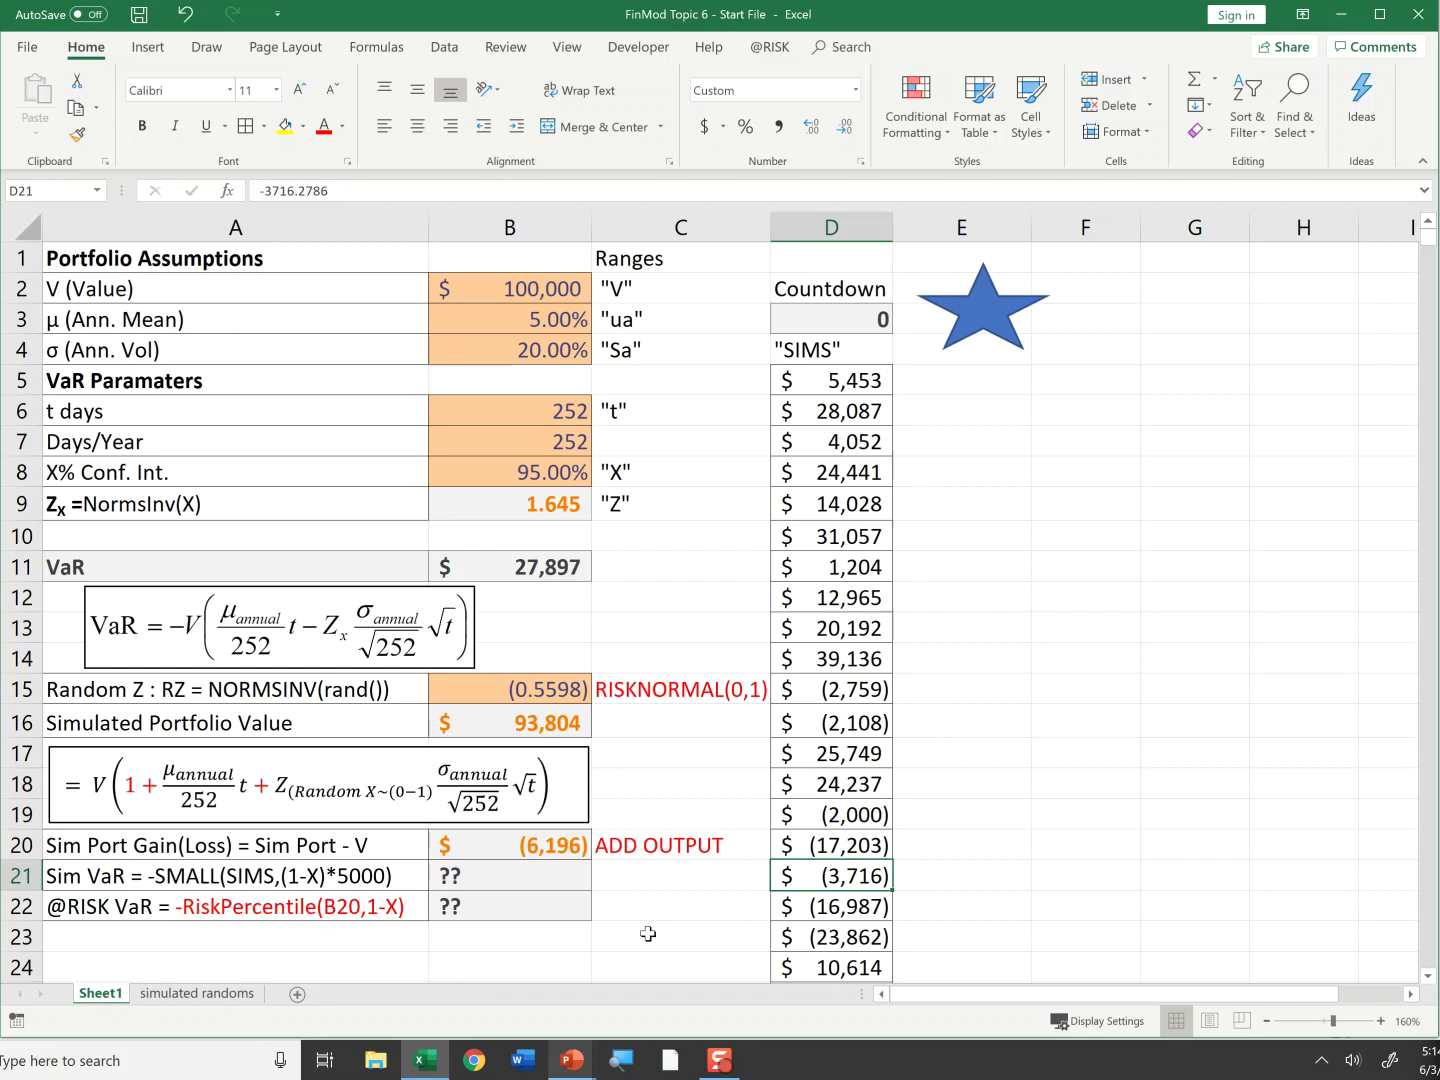
key(Up)
key(Up)
key(Up)
key(Up)
key(Up)
key(Up)
key(Up)
key(Up)
key(Up)
key(Up)
key(Up)
key(Up)
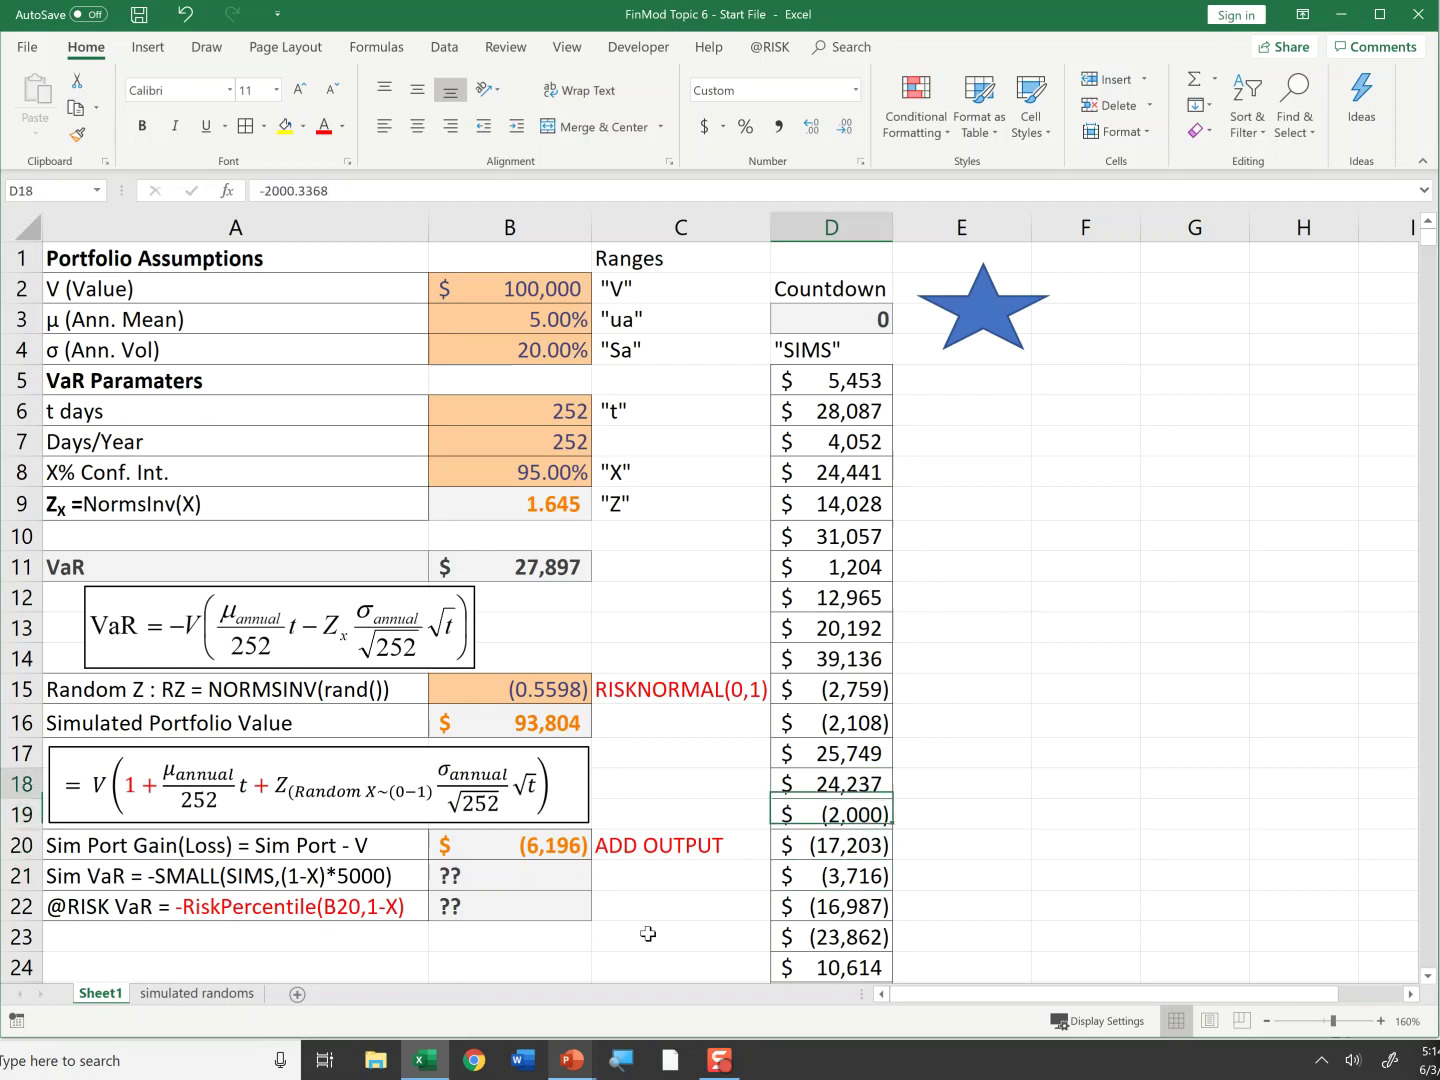
key(Up)
key(Up)
key(Up)
key(Up)
key(Up)
key(Down)
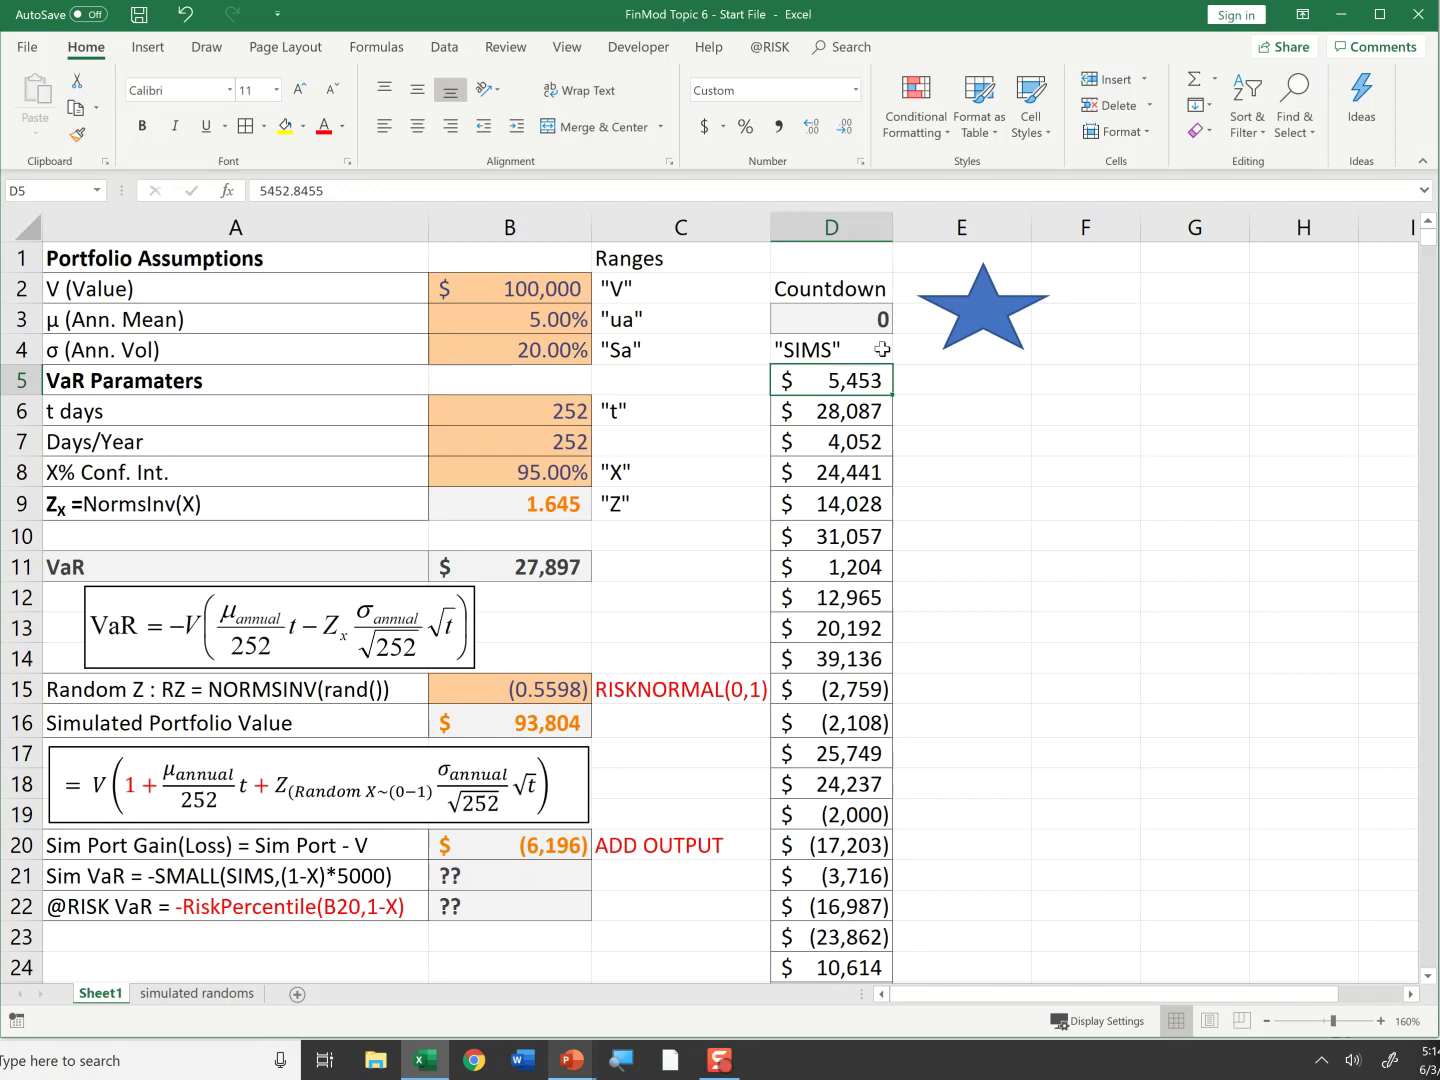
Step: Check the extent of the named SIMS range by selecting from D5 to the end of the column
drag(858, 380, 855, 591)
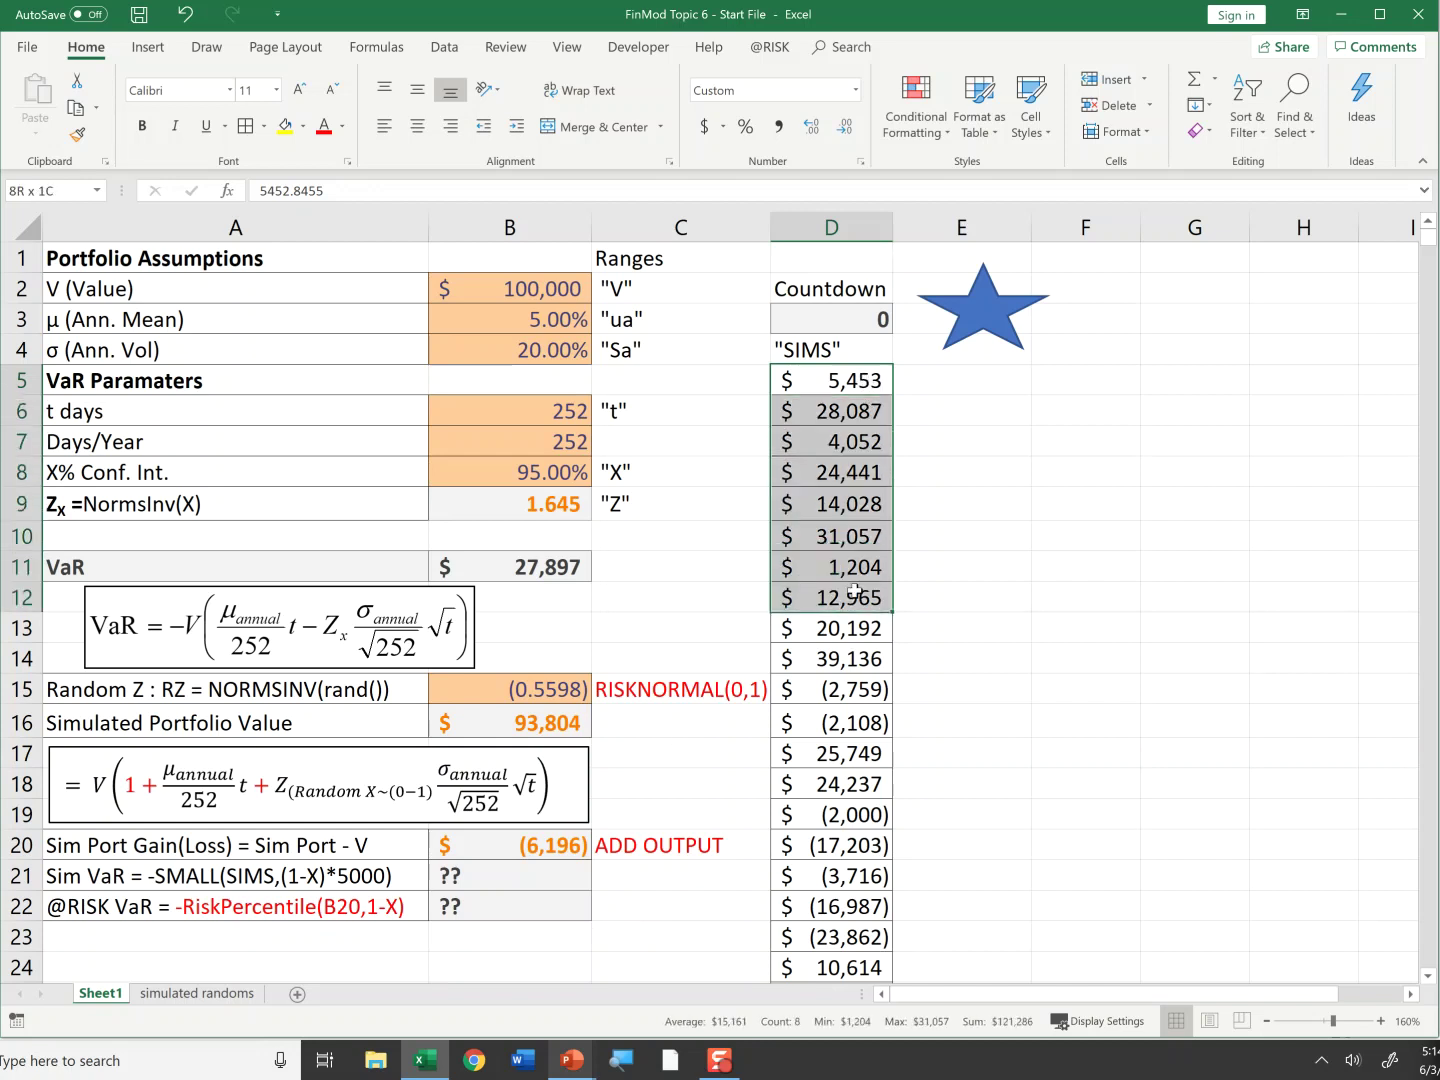
click(855, 590)
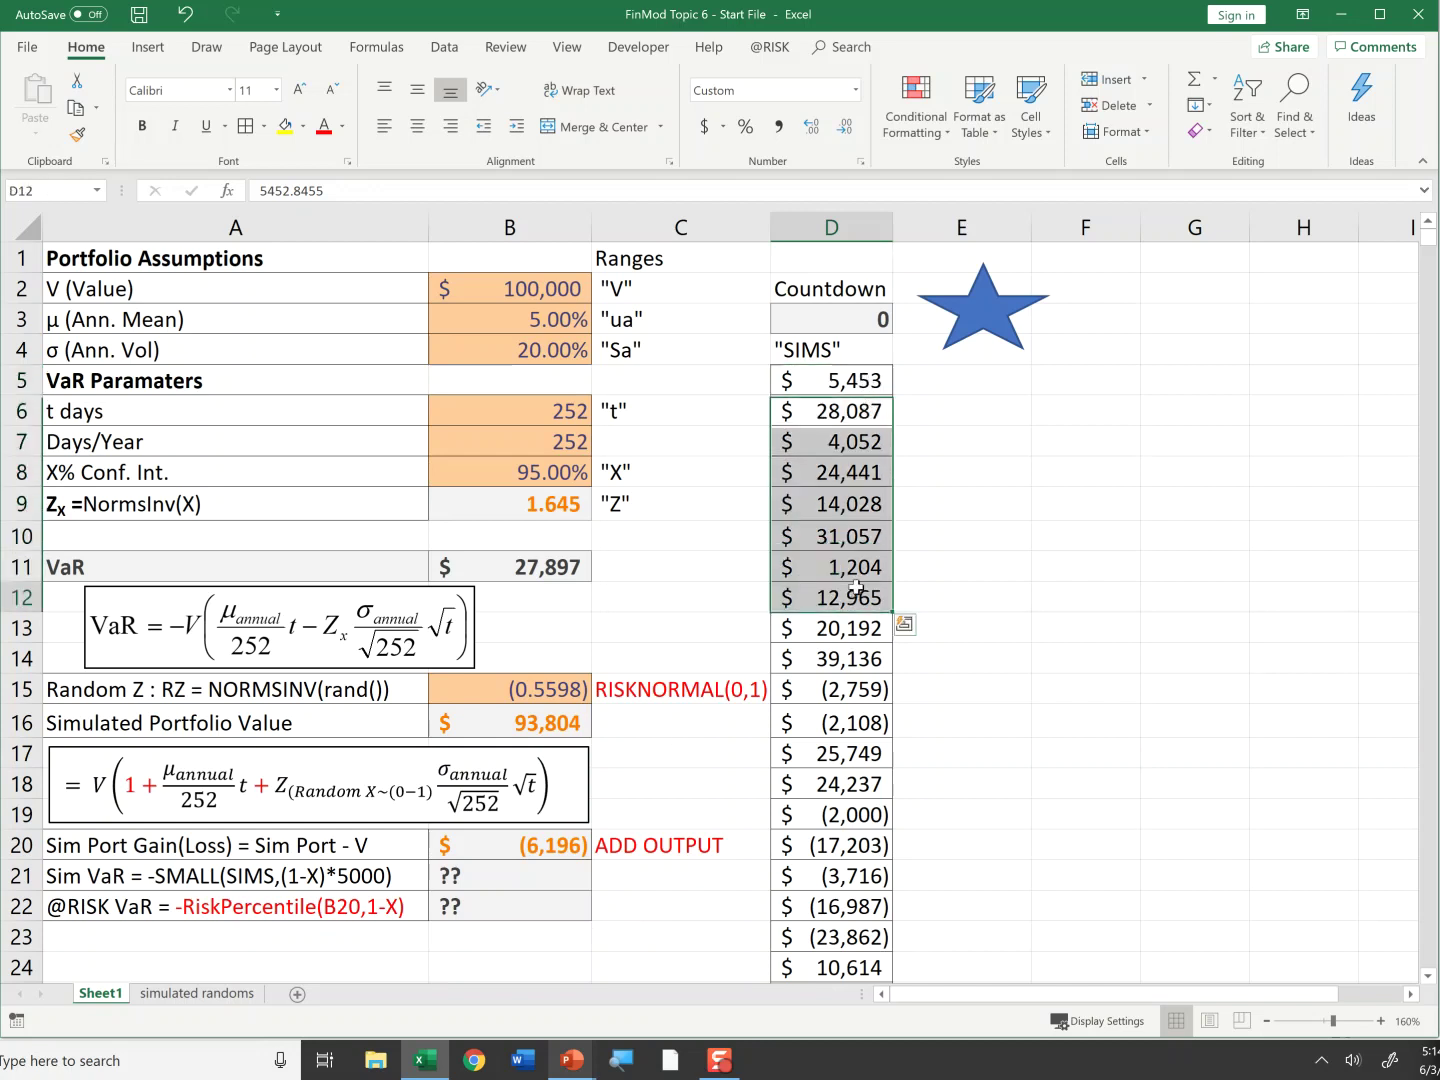
click(972, 597)
key(Left)
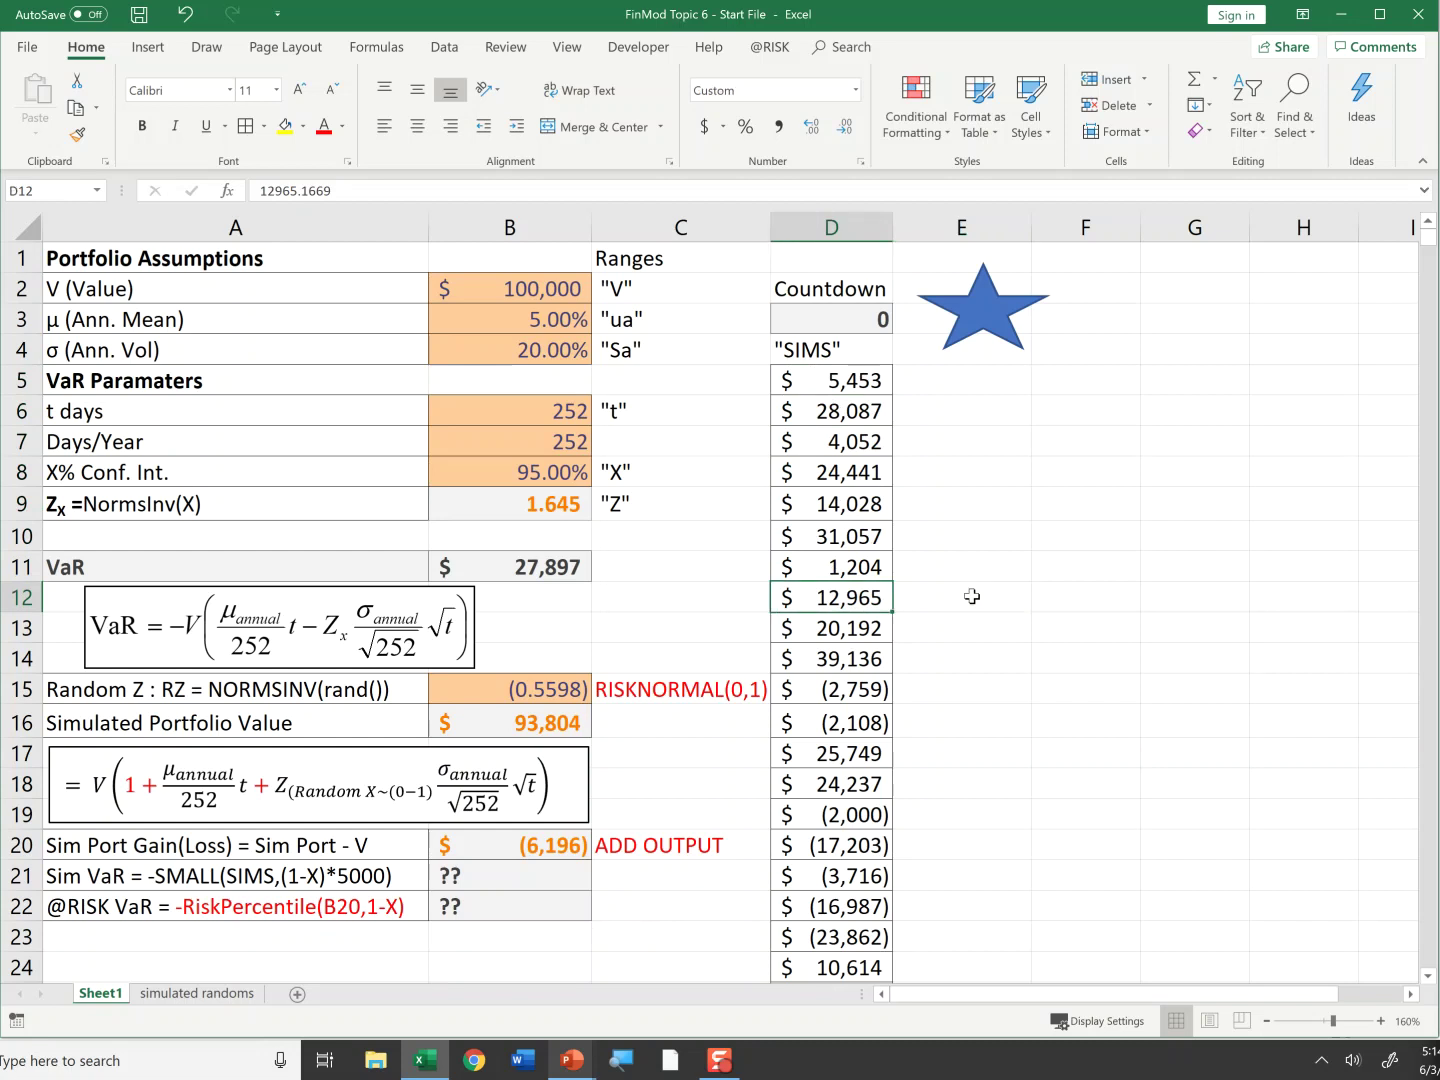
key(Up)
key(Up)
key(Up)
key(Up)
key(Up)
key(Up)
key(Up)
key(End)
key(shift+Down)
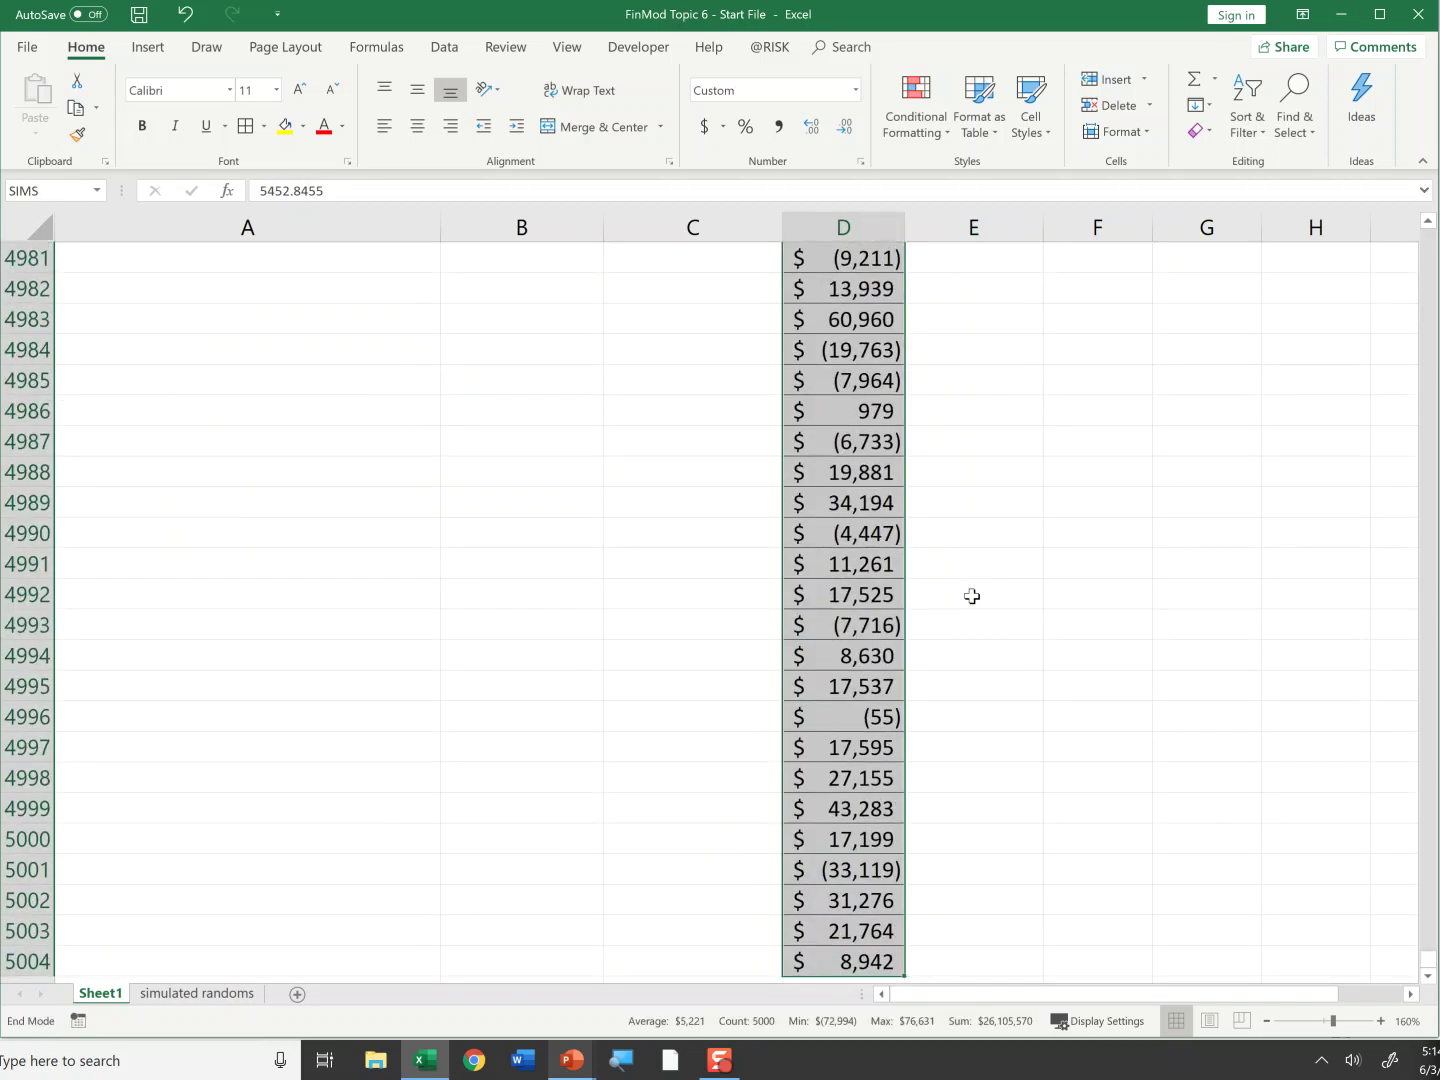
key(ctrl+Up)
key(Down)
key(Down)
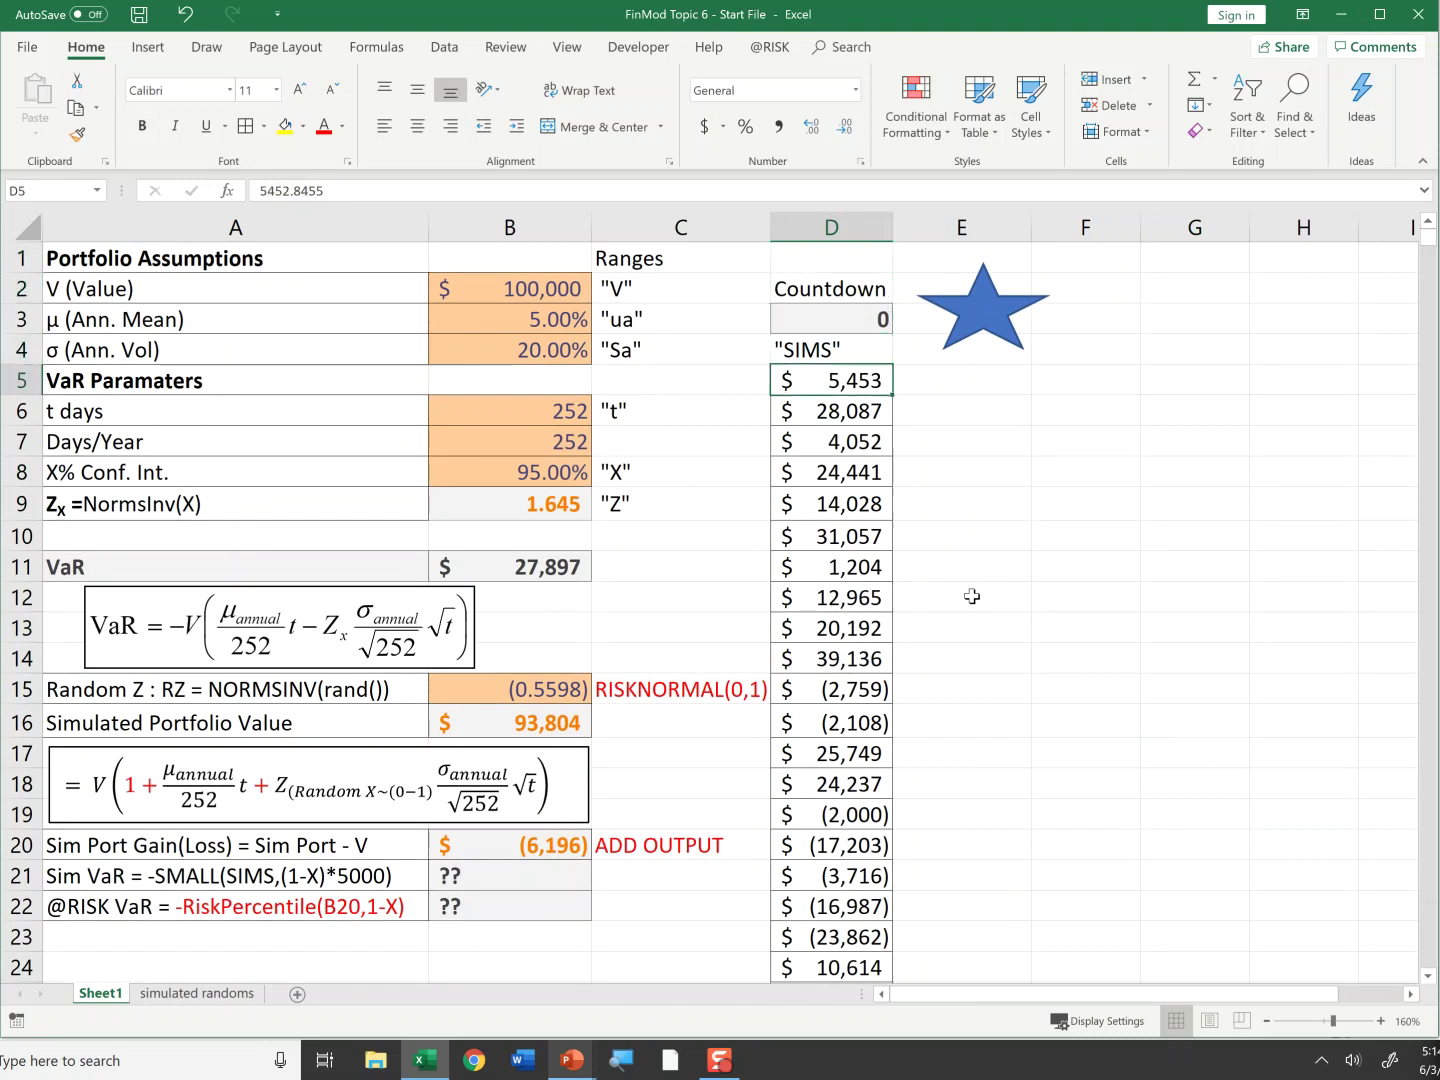
Step: Calculate the simulated VaR in B21 with the formula -SMALL(SIMS,(1-X)*5000)
key(Down)
key(Down)
key(Down)
key(Down)
key(Down)
key(Down)
key(Down)
key(Down)
key(Down)
key(Down)
key(Down)
key(Down)
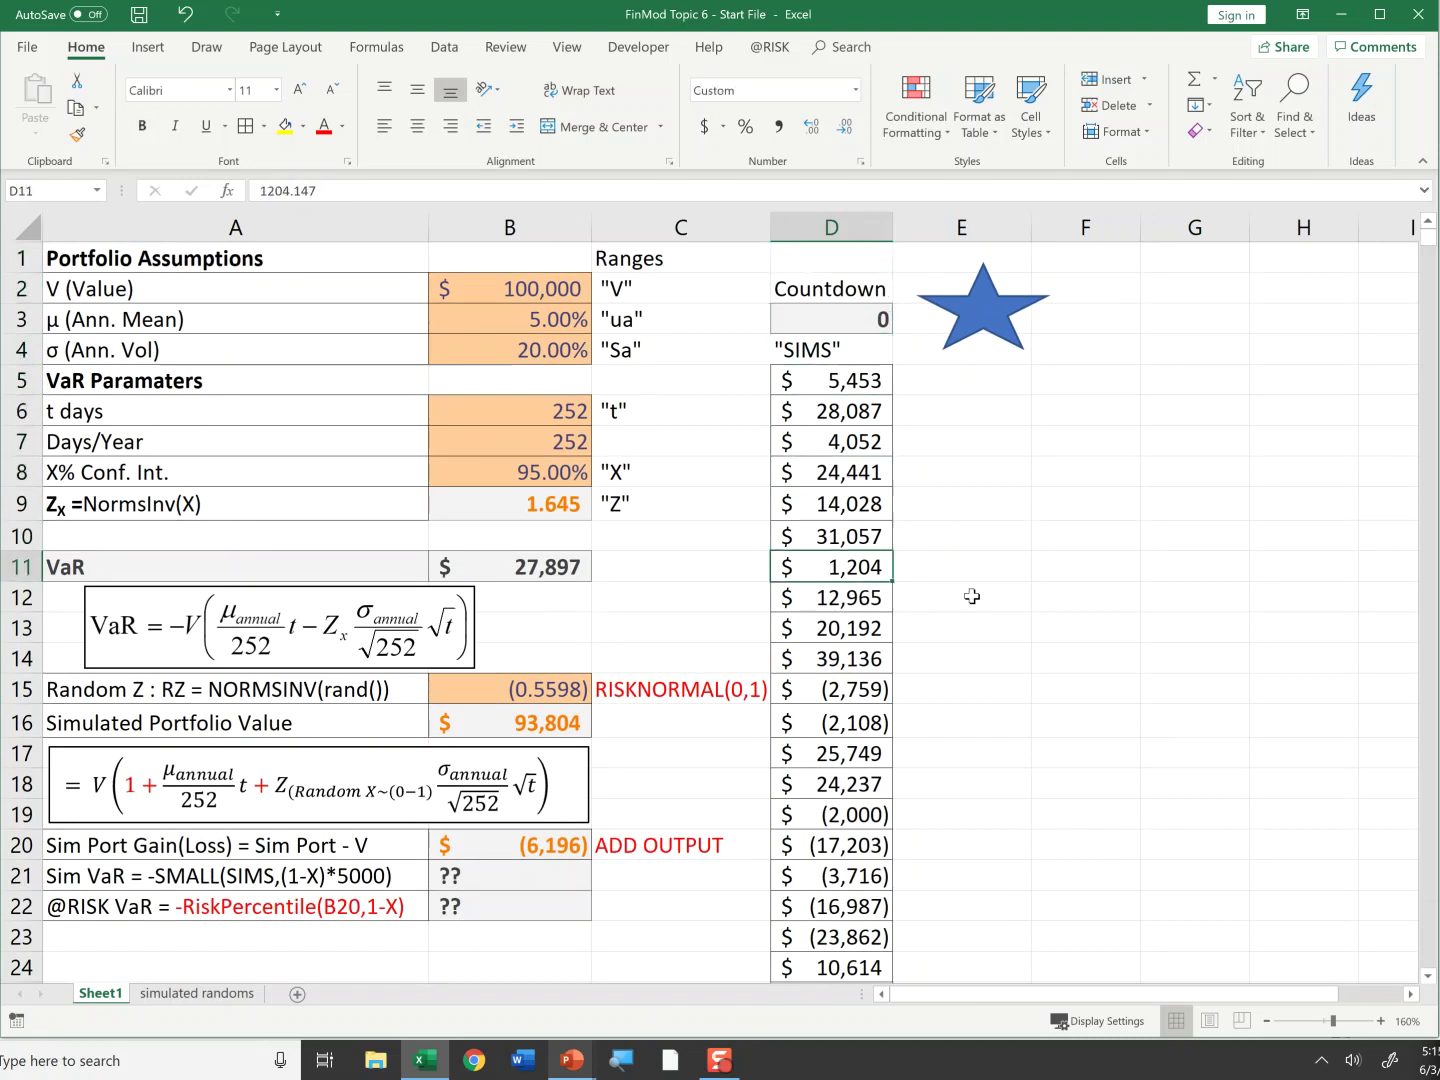
key(Down)
key(Down)
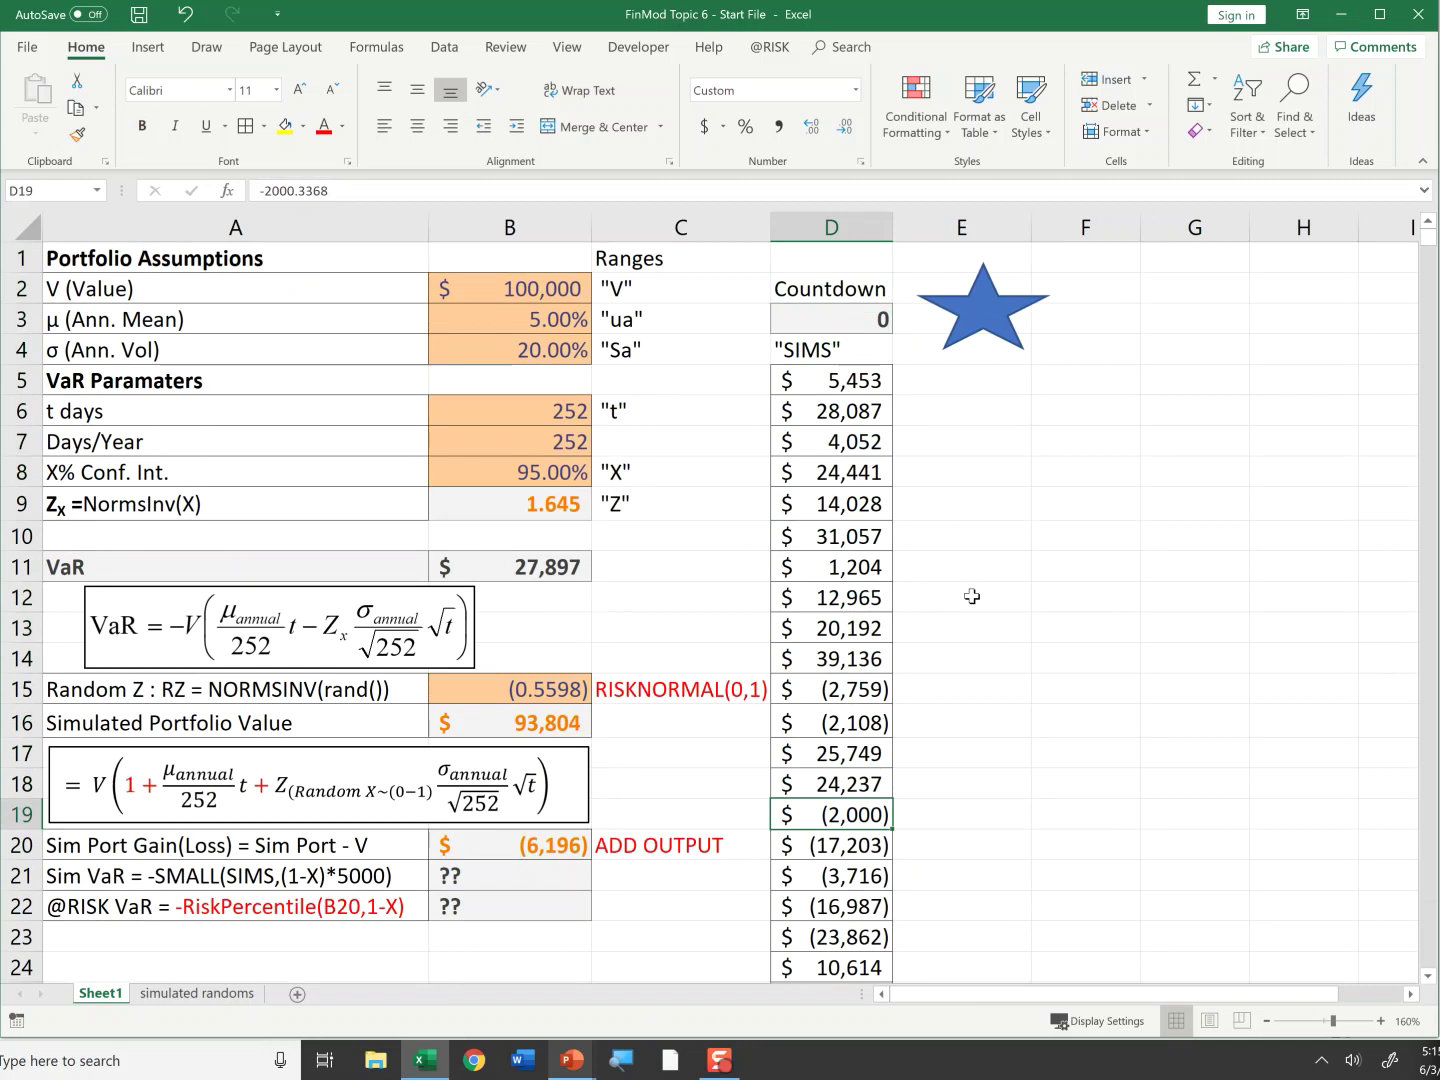
key(Down)
key(Down)
key(Left)
key(Left)
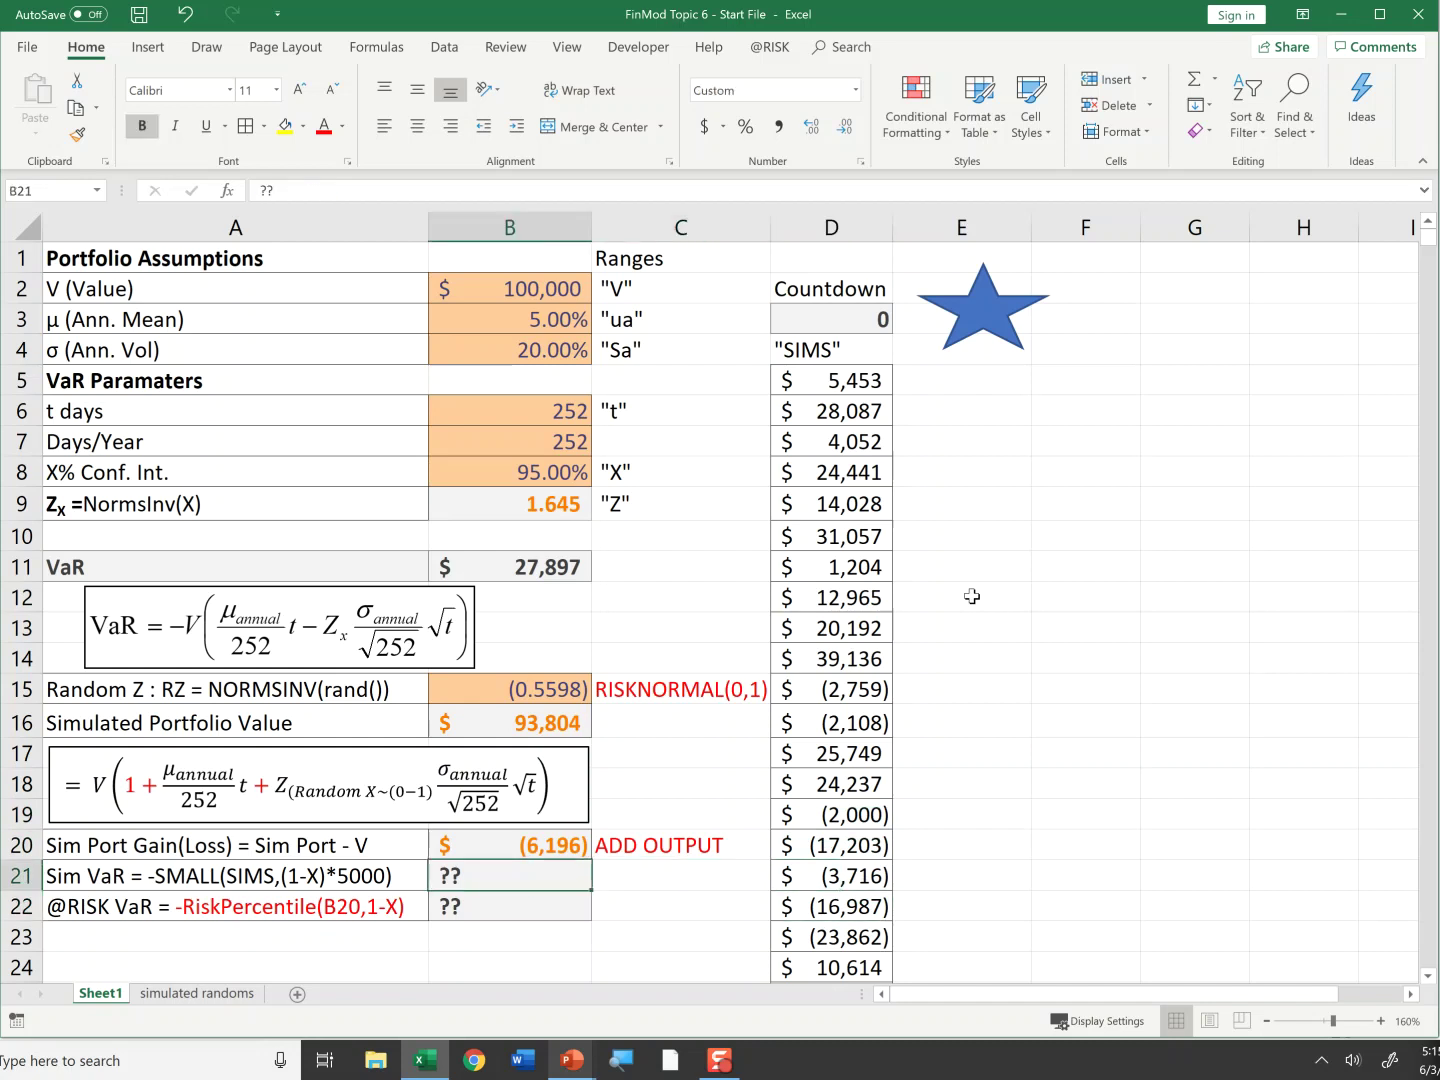
text(-small )
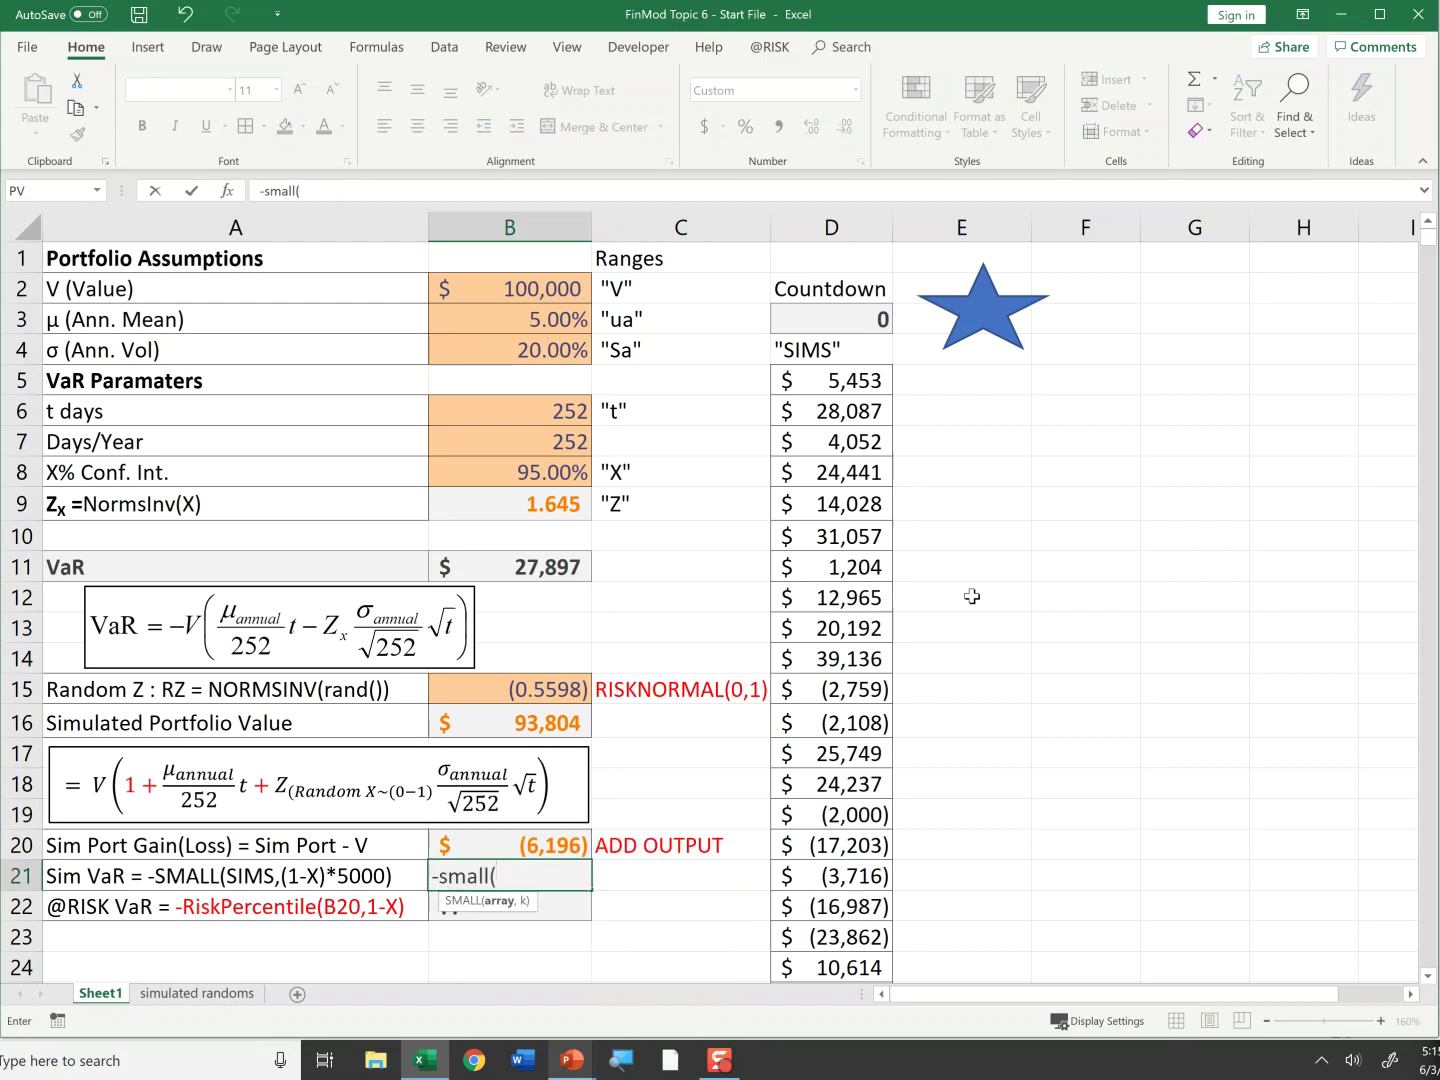
text(sim)
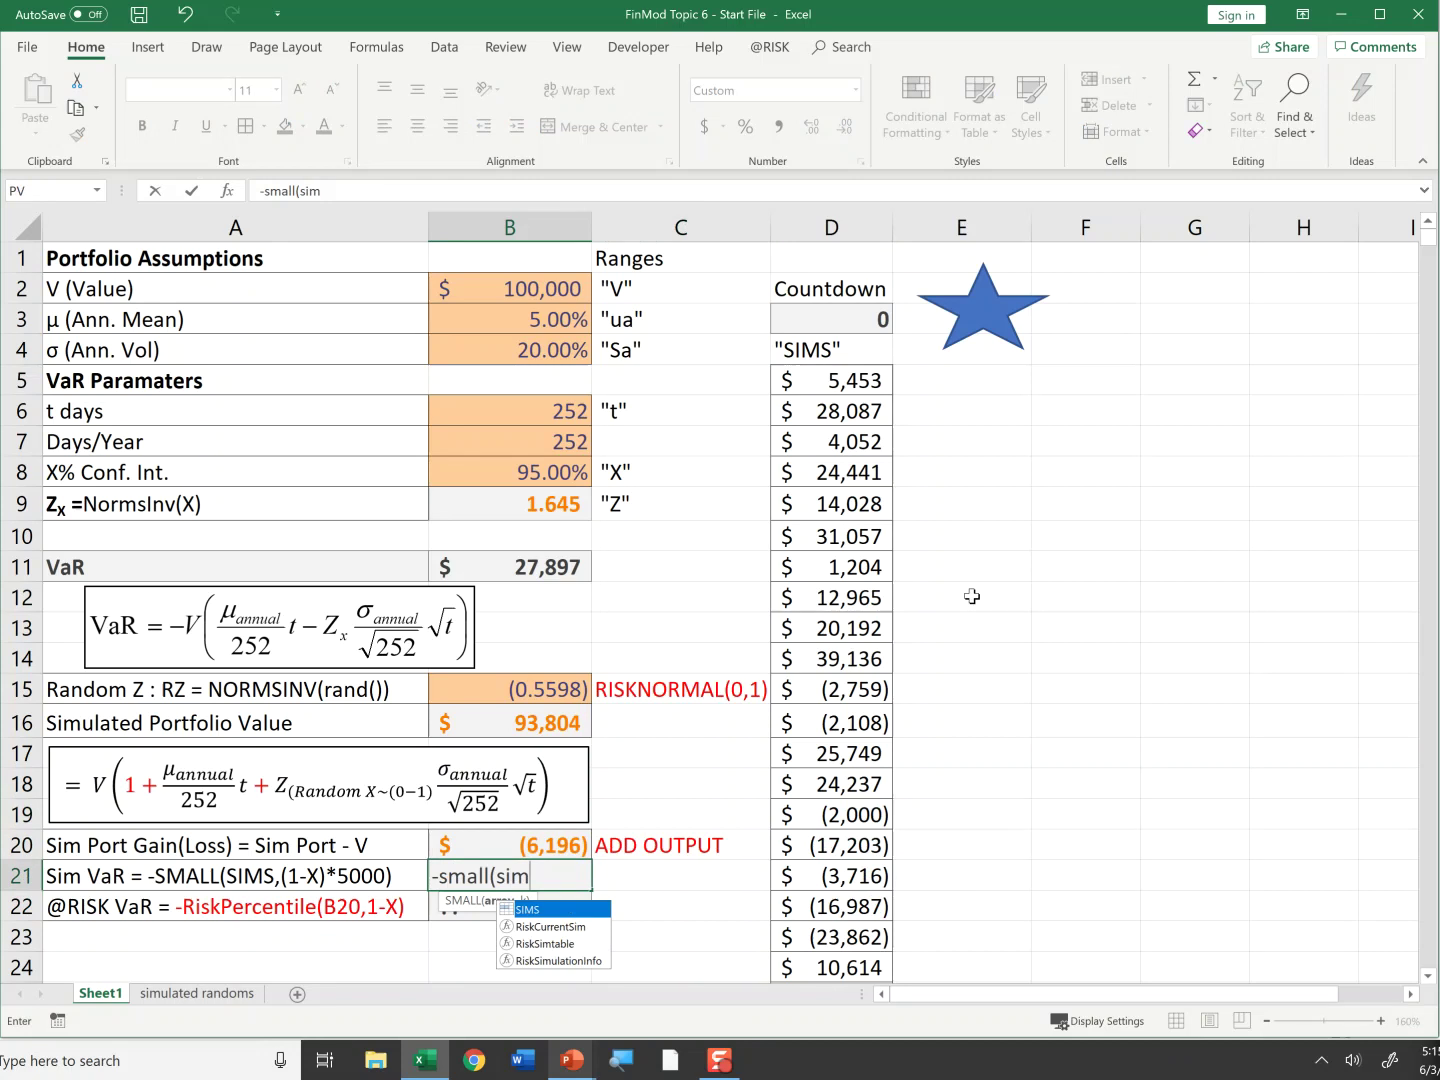
text(s)
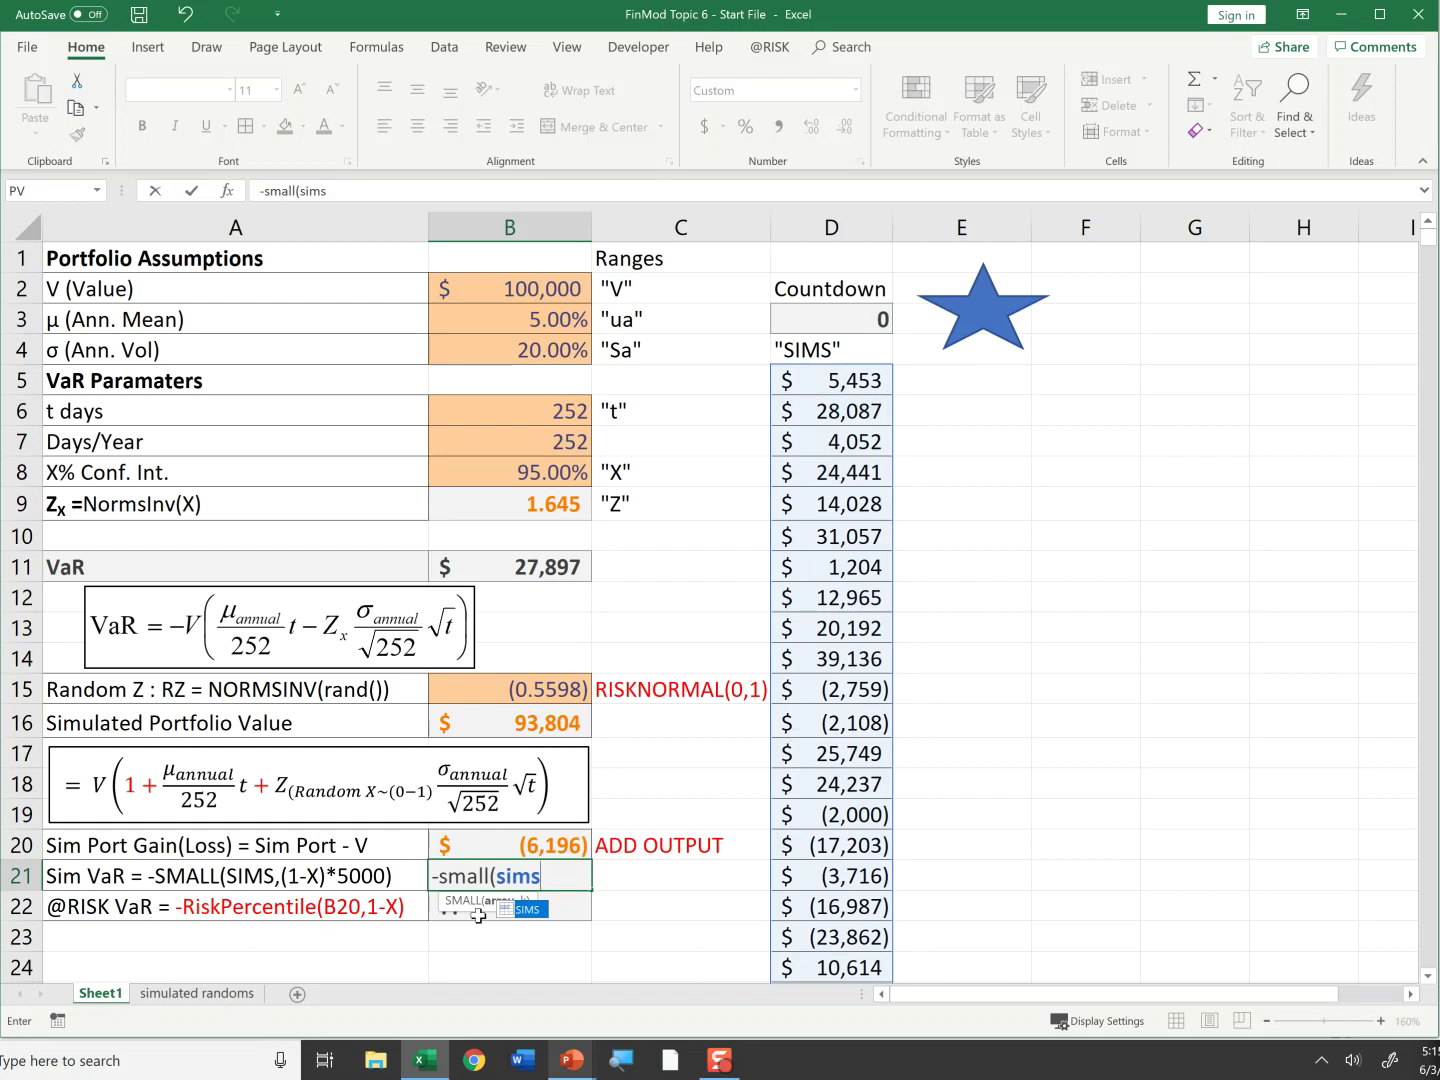
text(,)
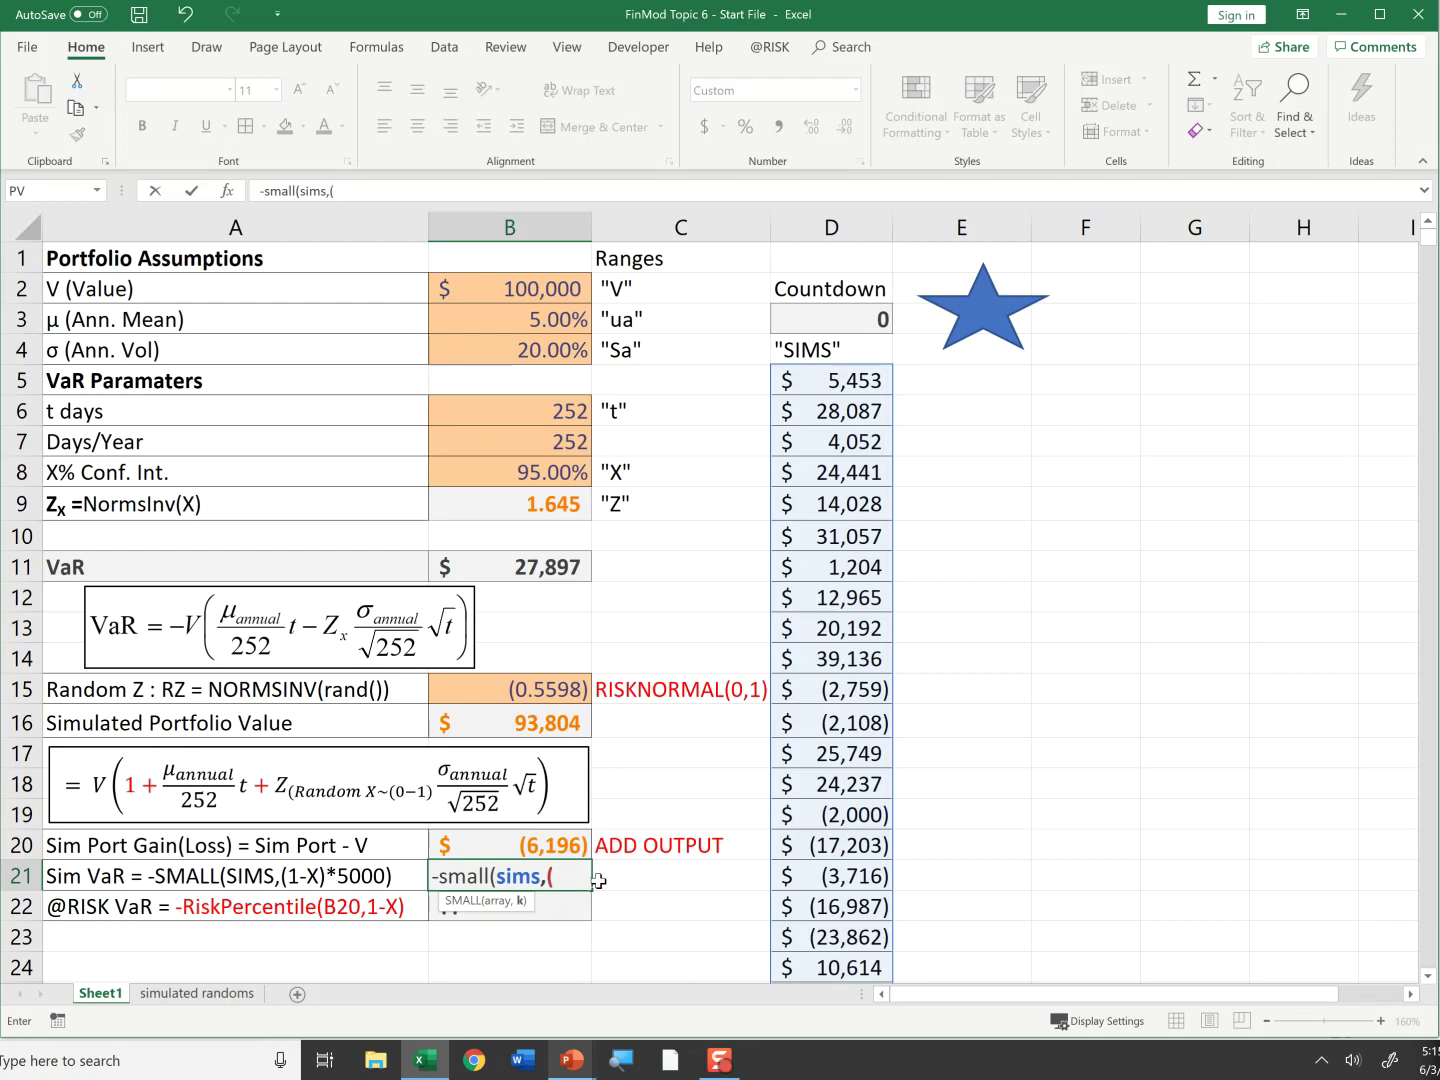
text((1-x))
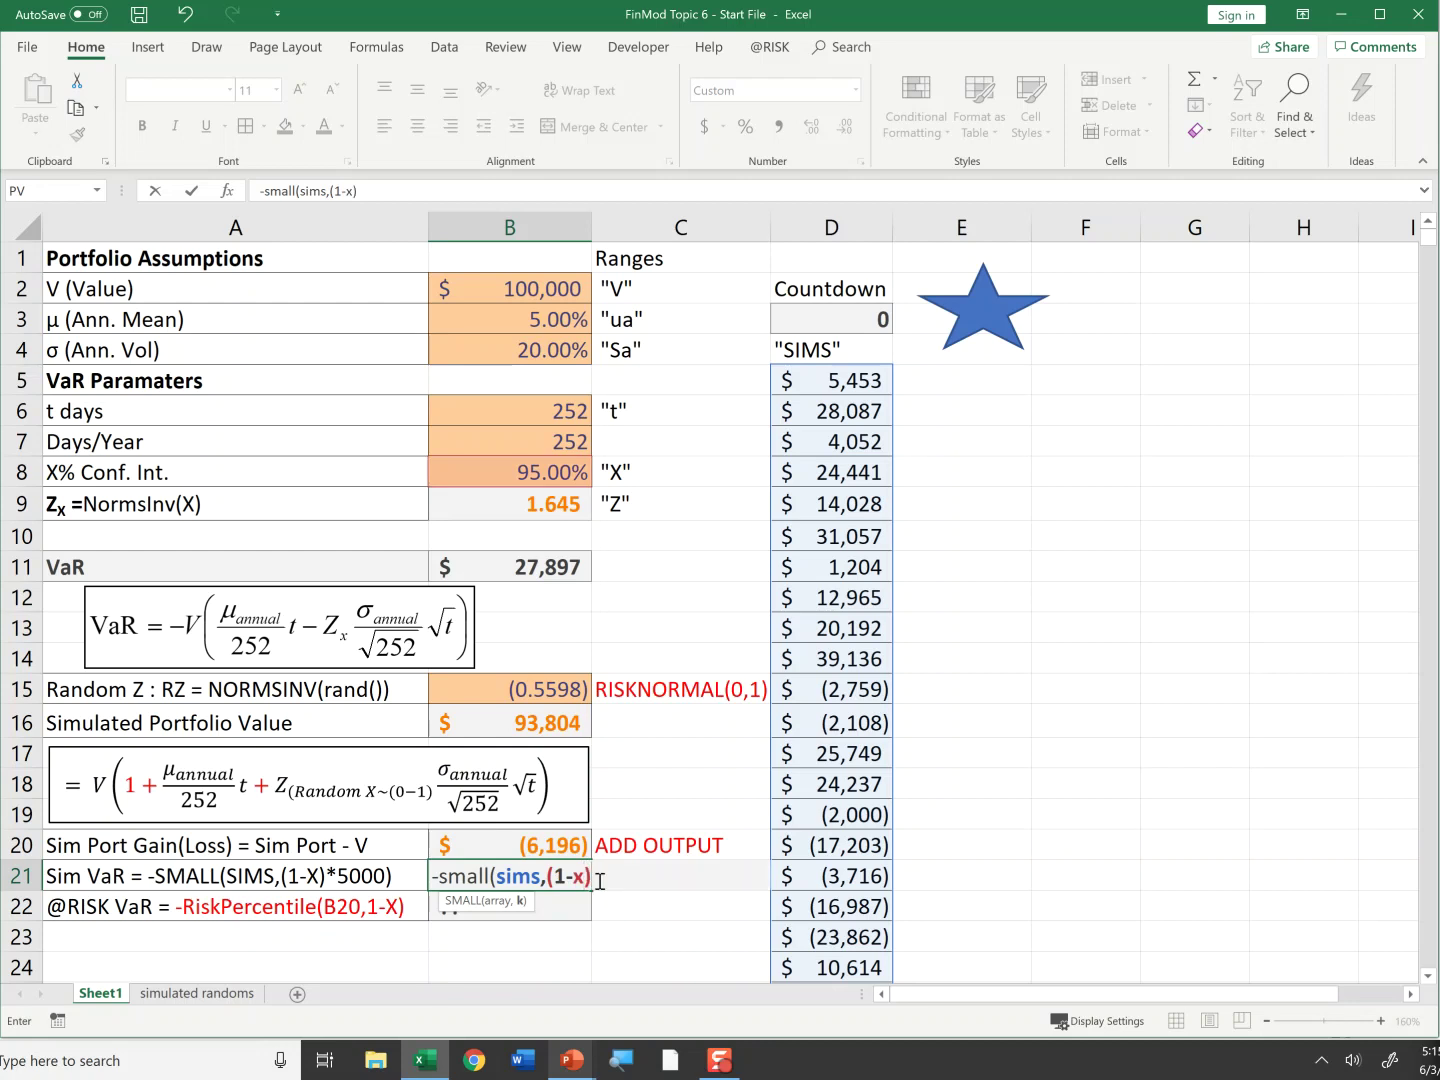
text(*5000))
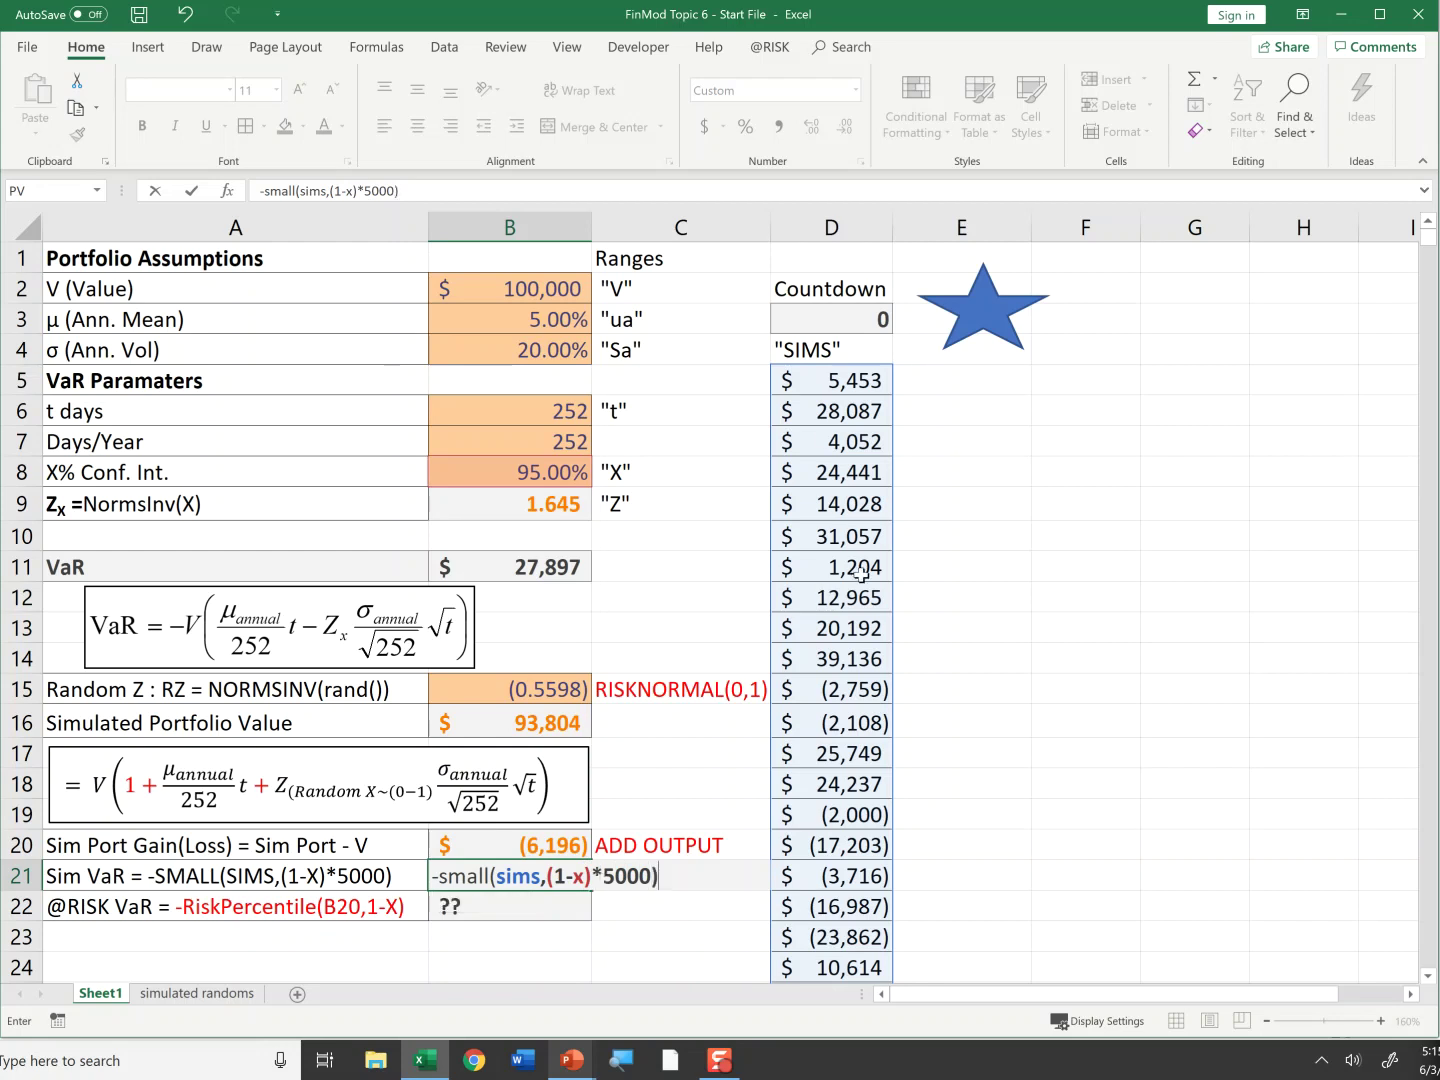
drag(550, 878, 655, 874)
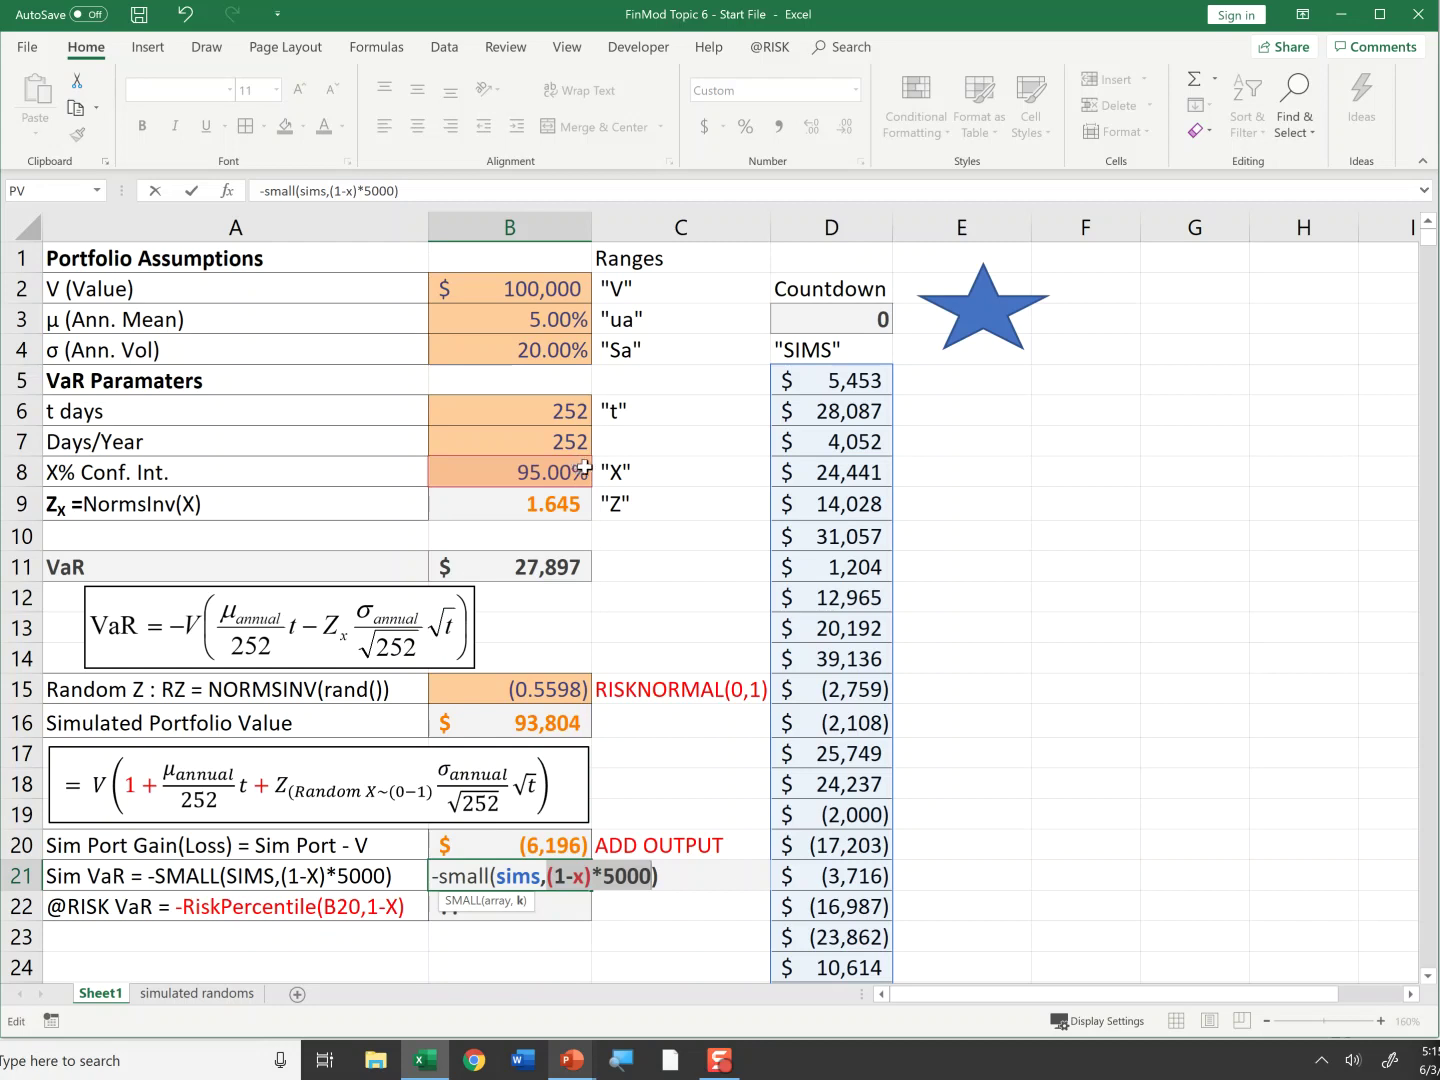
key(ctrl+Return)
key(F2)
key(ctrl+Return)
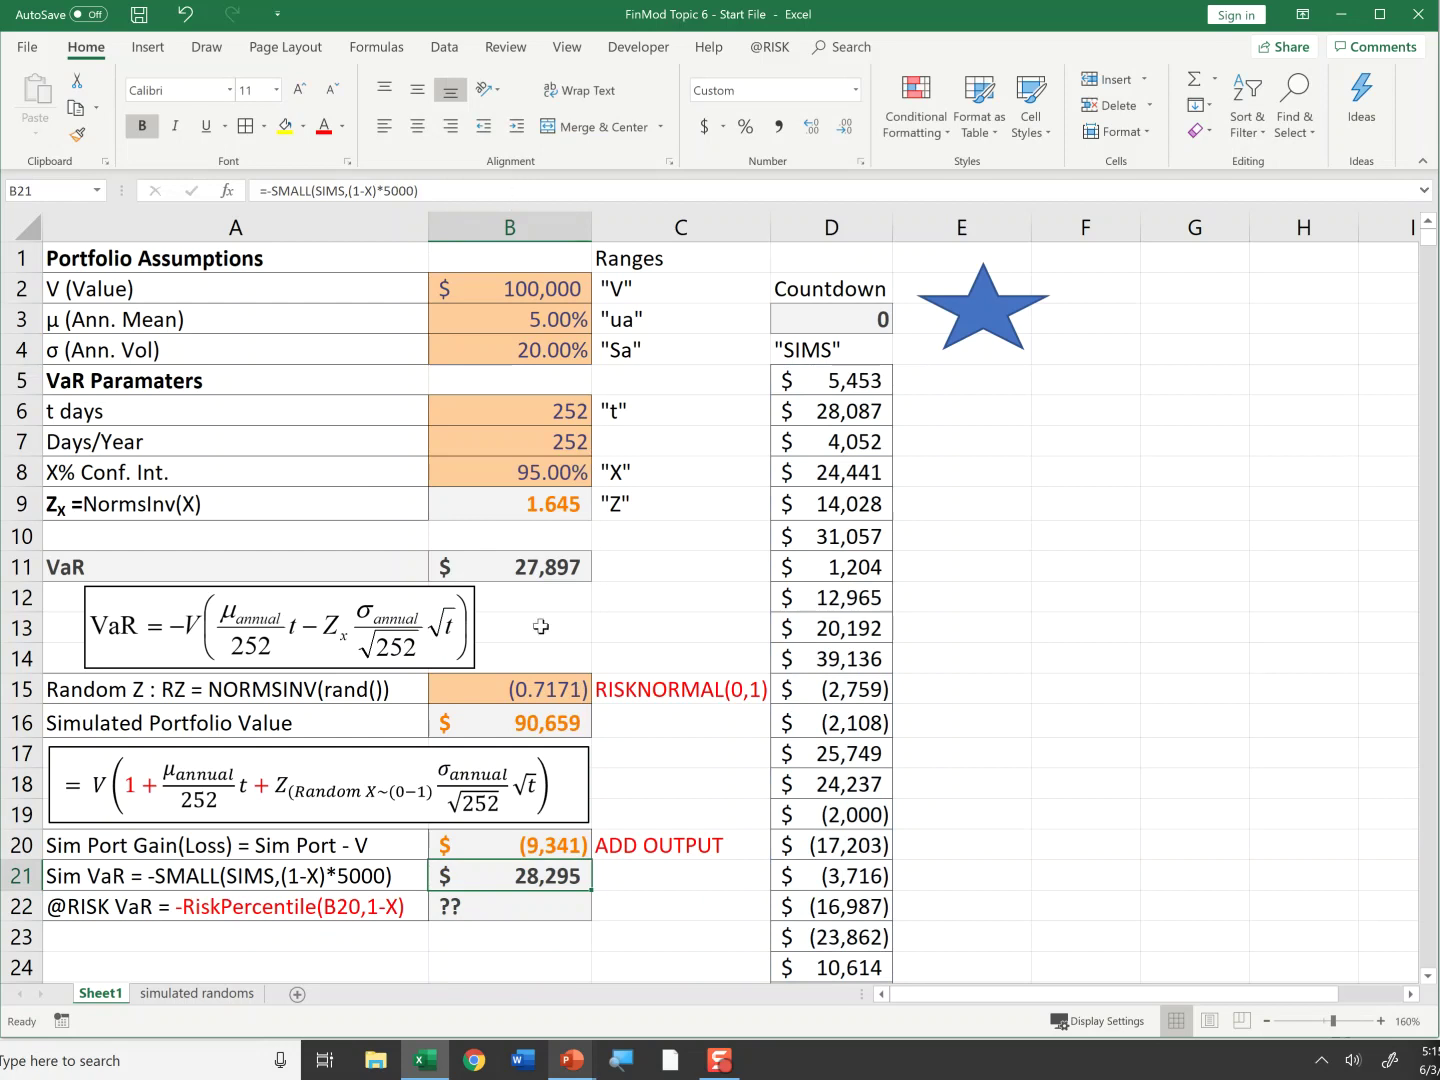
Step: Check the simulated values behind the VaR by selecting the SIMS column from D5 to its last row, and return to the sheet's start
click(537, 568)
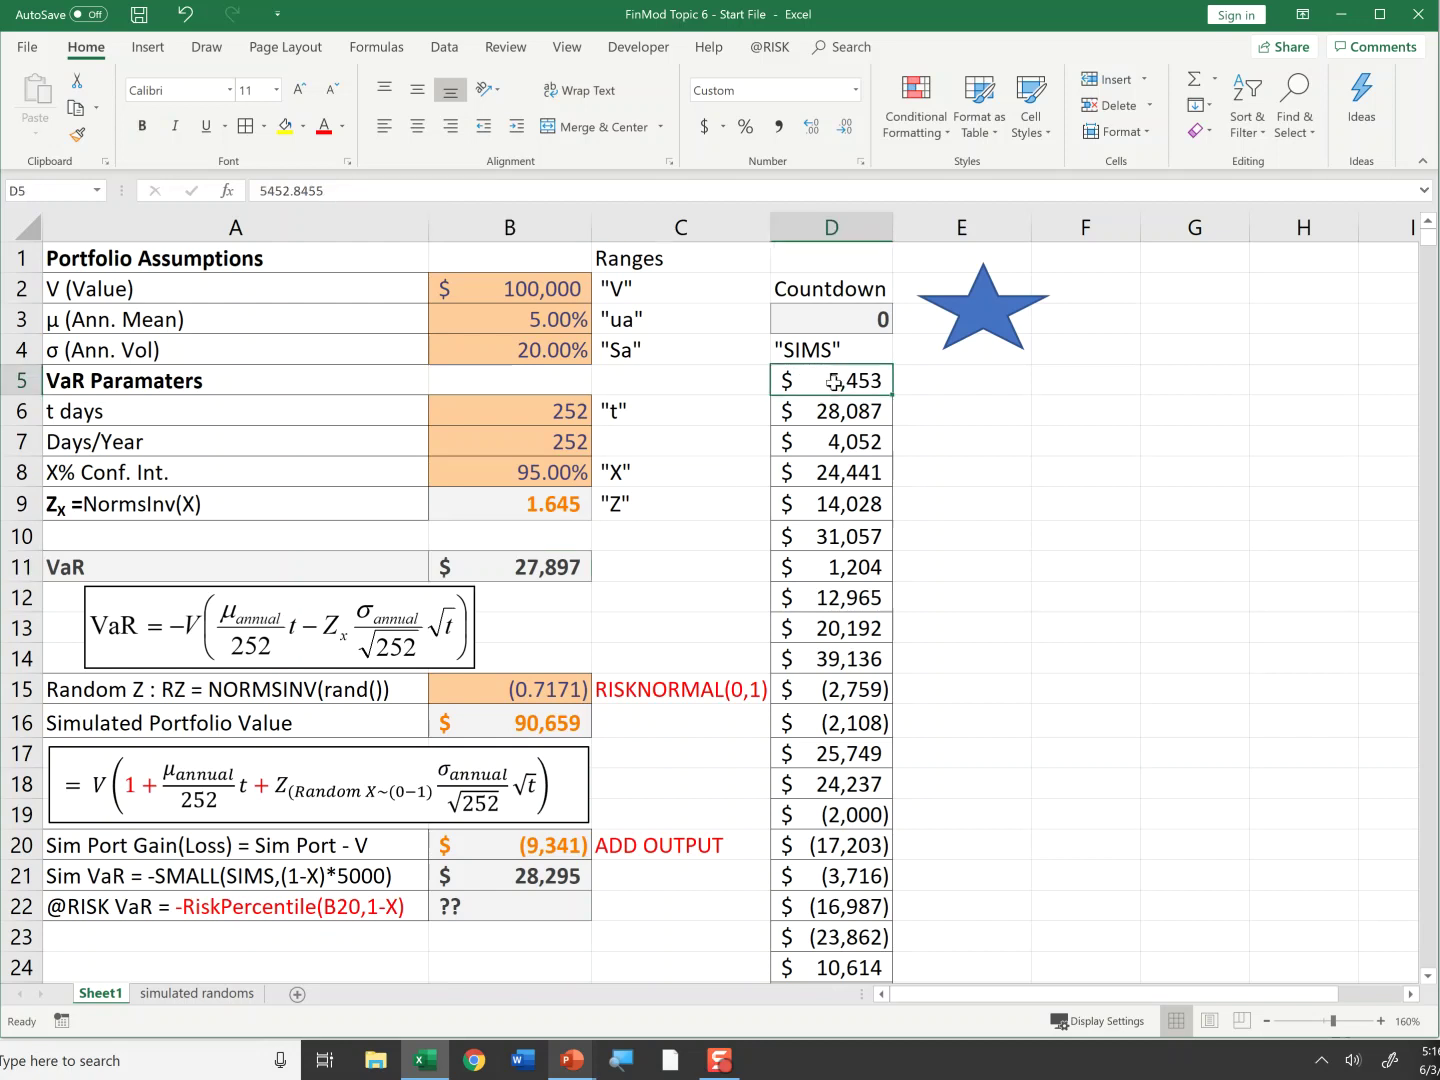
key(Down)
key(Up)
key(ctrl+shift+Down)
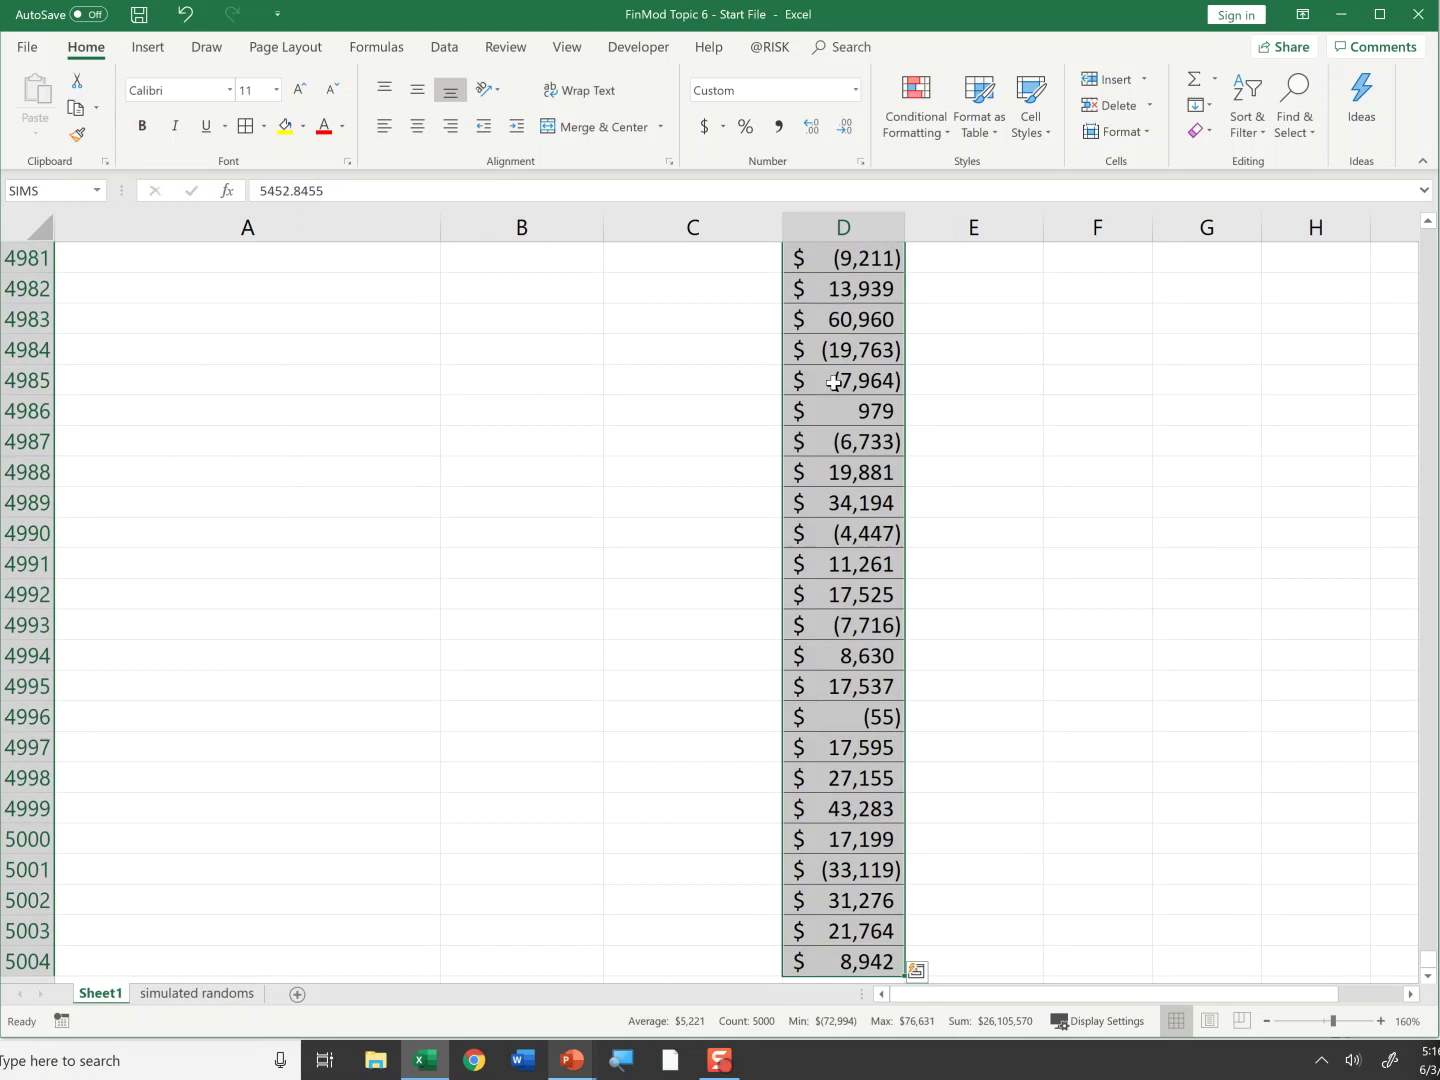
key(ctrl+Up)
key(Up)
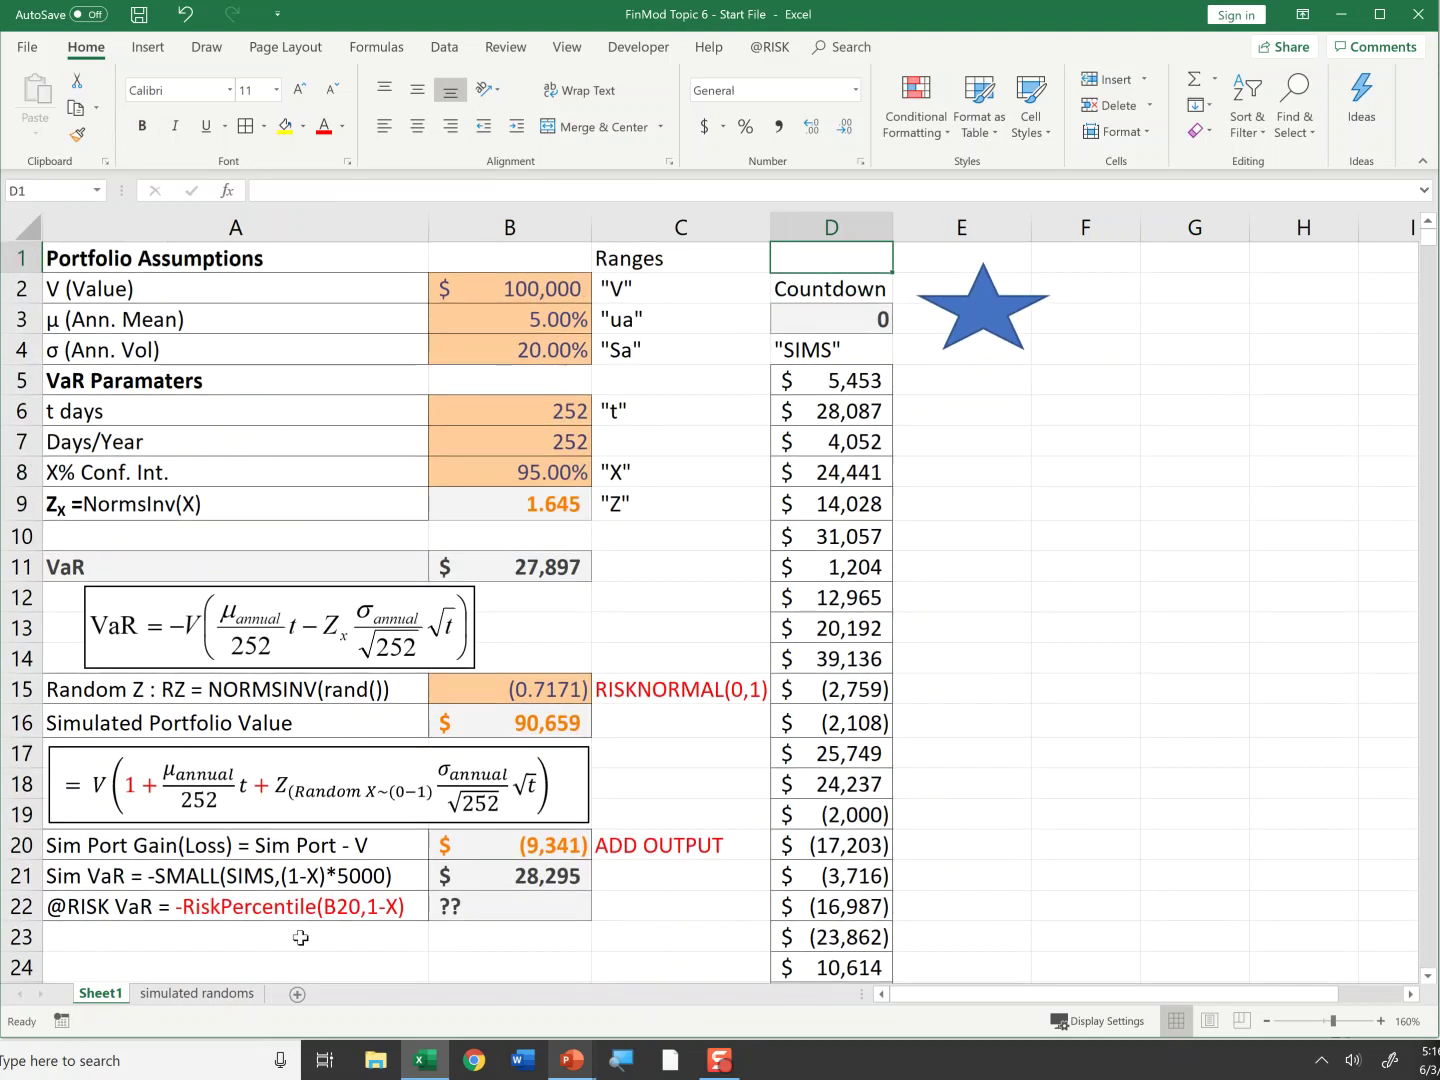
Step: Compare the simulated VaR in B21 with the analytical VaR in row 11, and inspect the formula in B11
click(541, 873)
double_click(565, 885)
key(Return)
drag(97, 568, 564, 573)
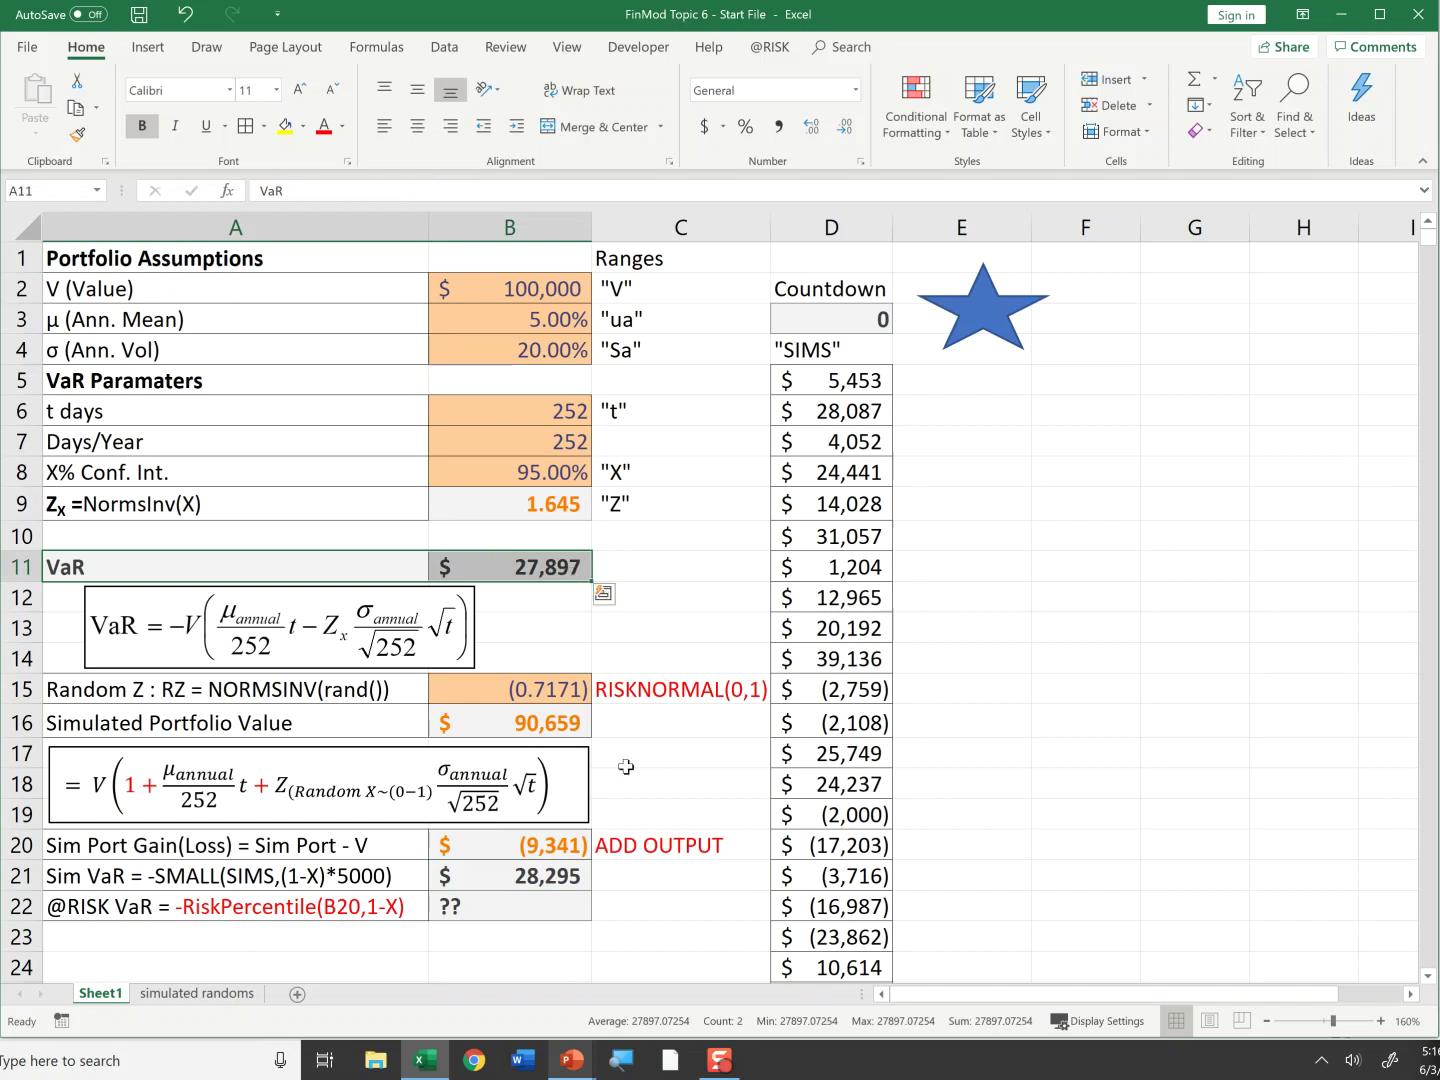
click(545, 878)
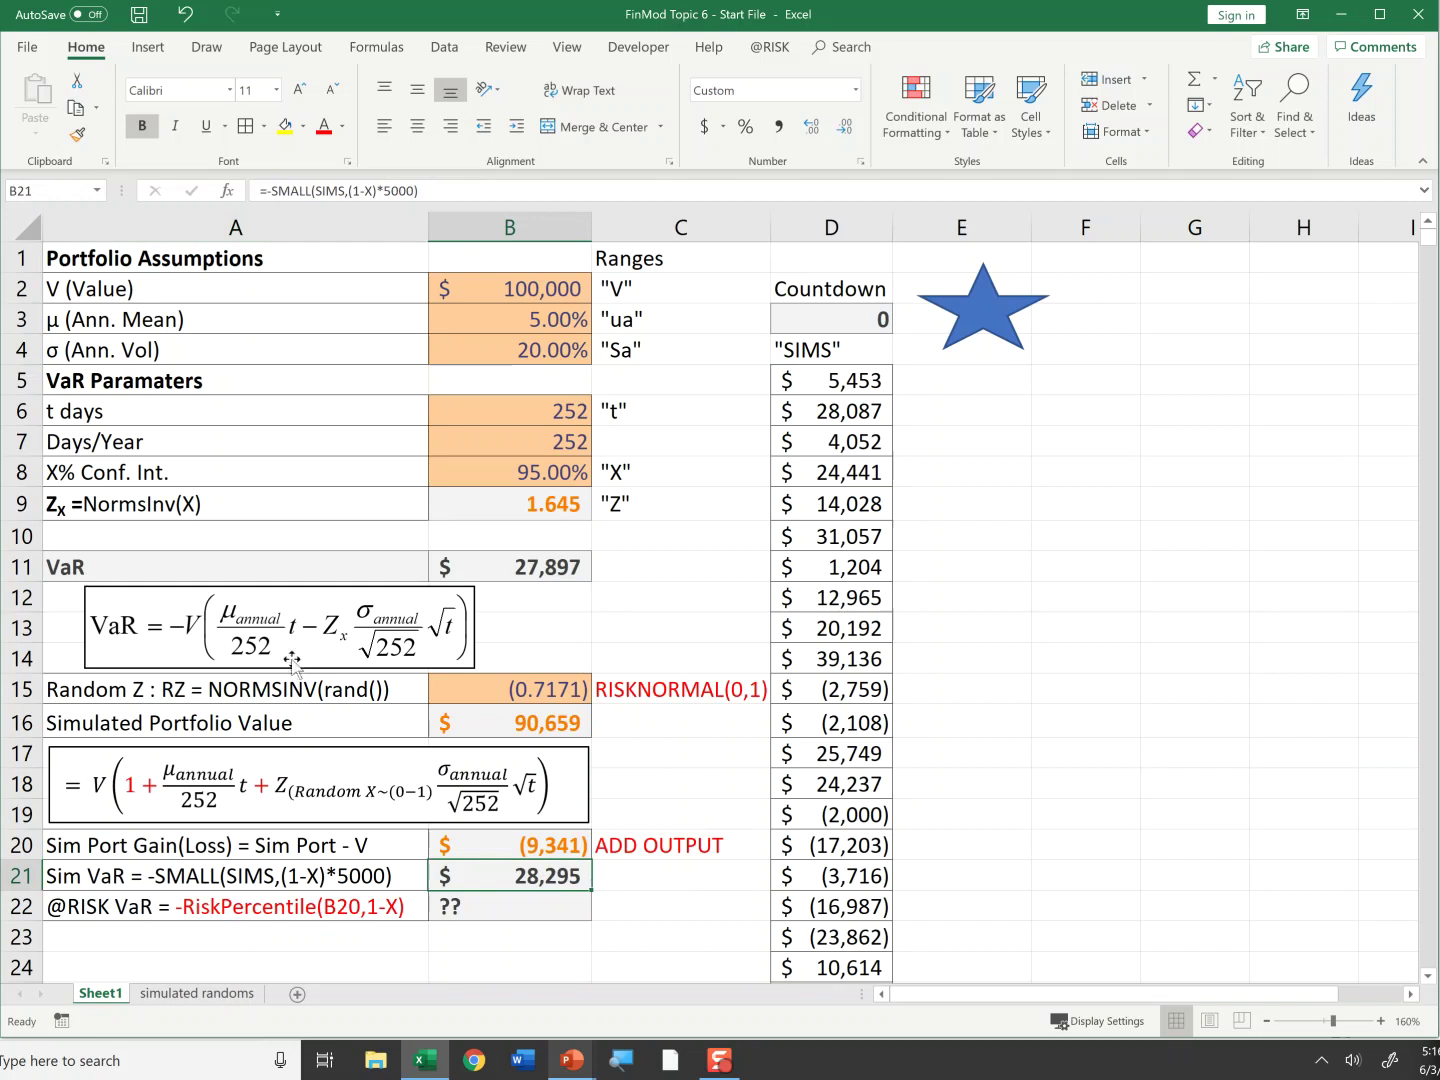
click(495, 560)
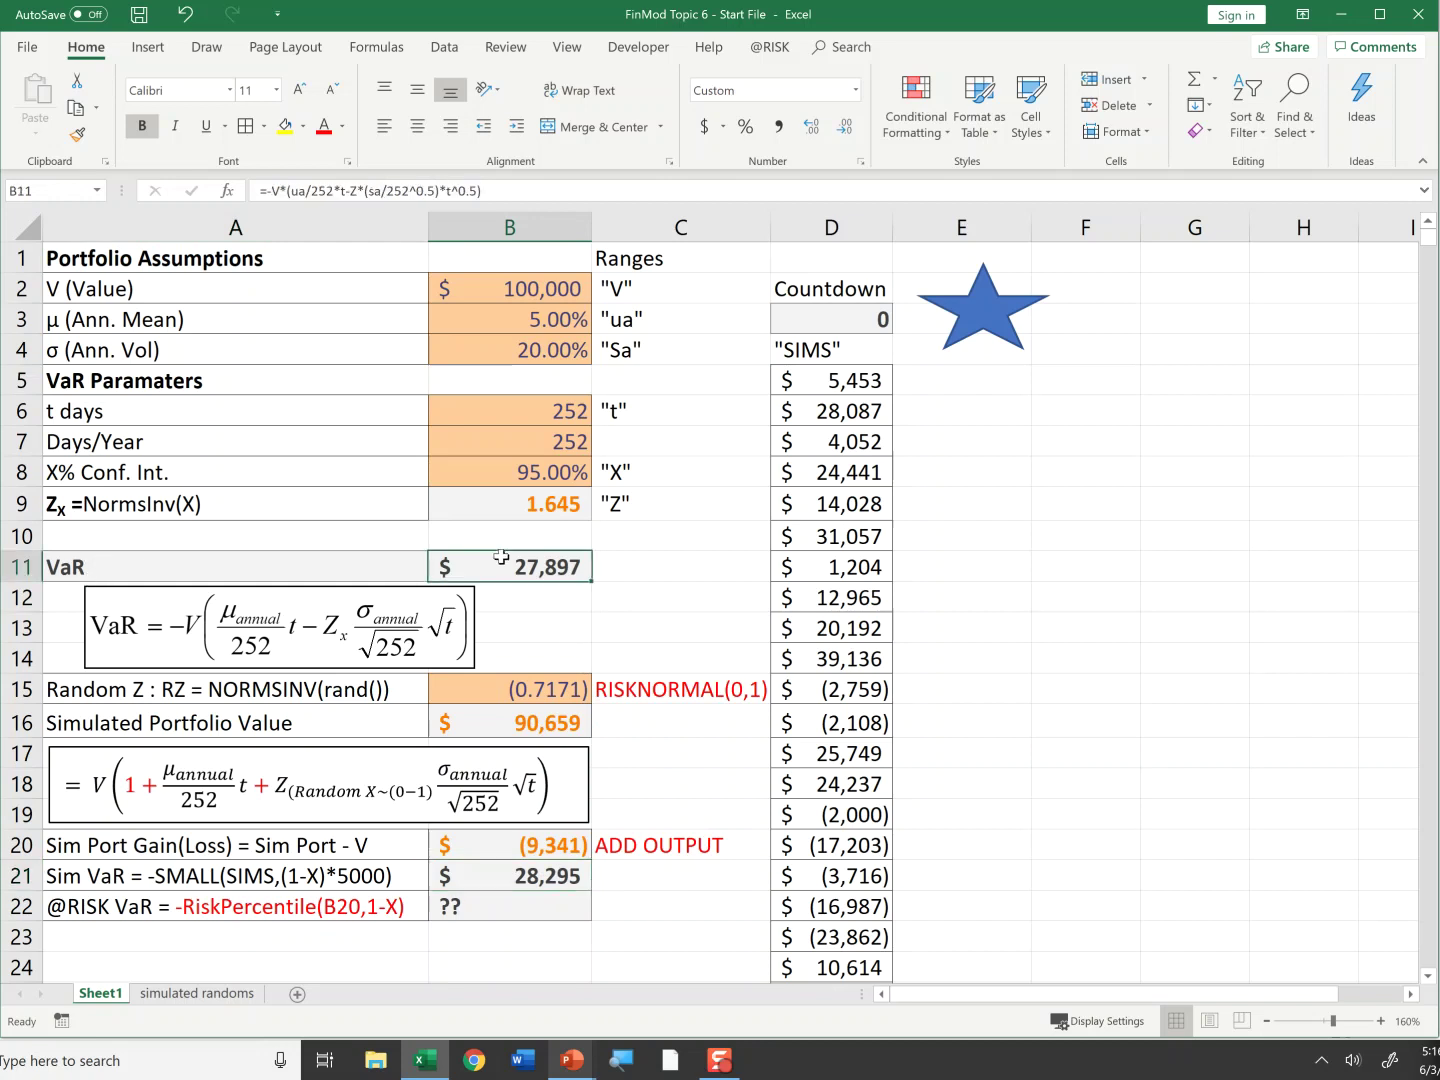
double_click(506, 558)
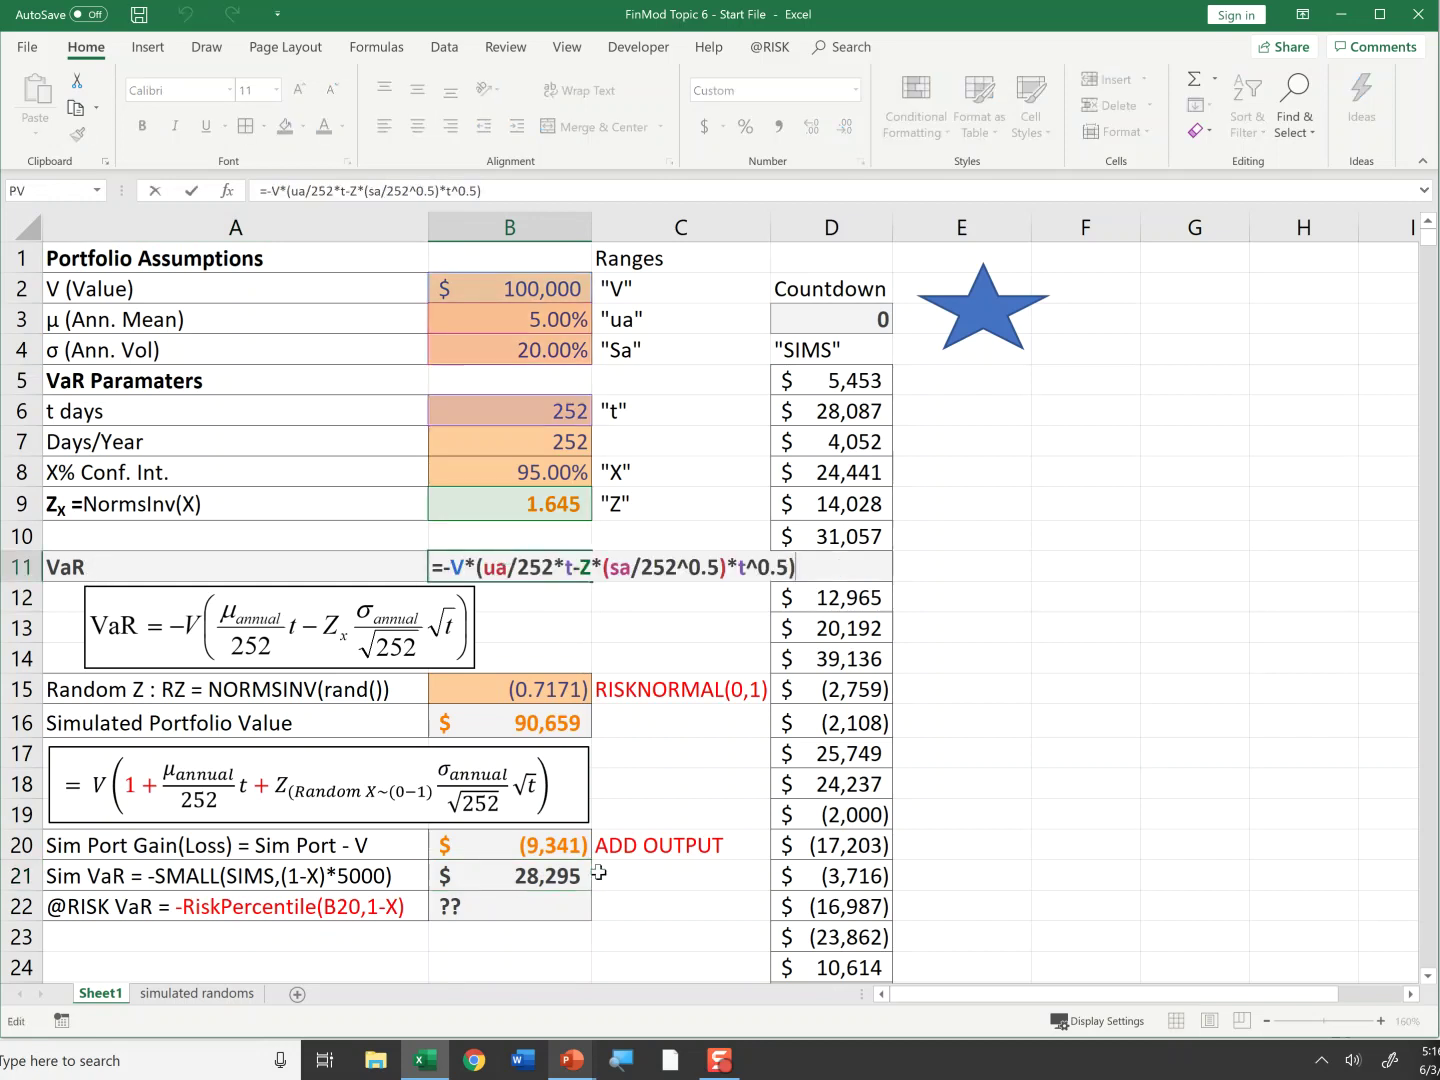
key(Escape)
Step: Inspect the SIMS range and the (1-X)*5000 argument used by the SMALL formula in B21
click(547, 880)
key(F2)
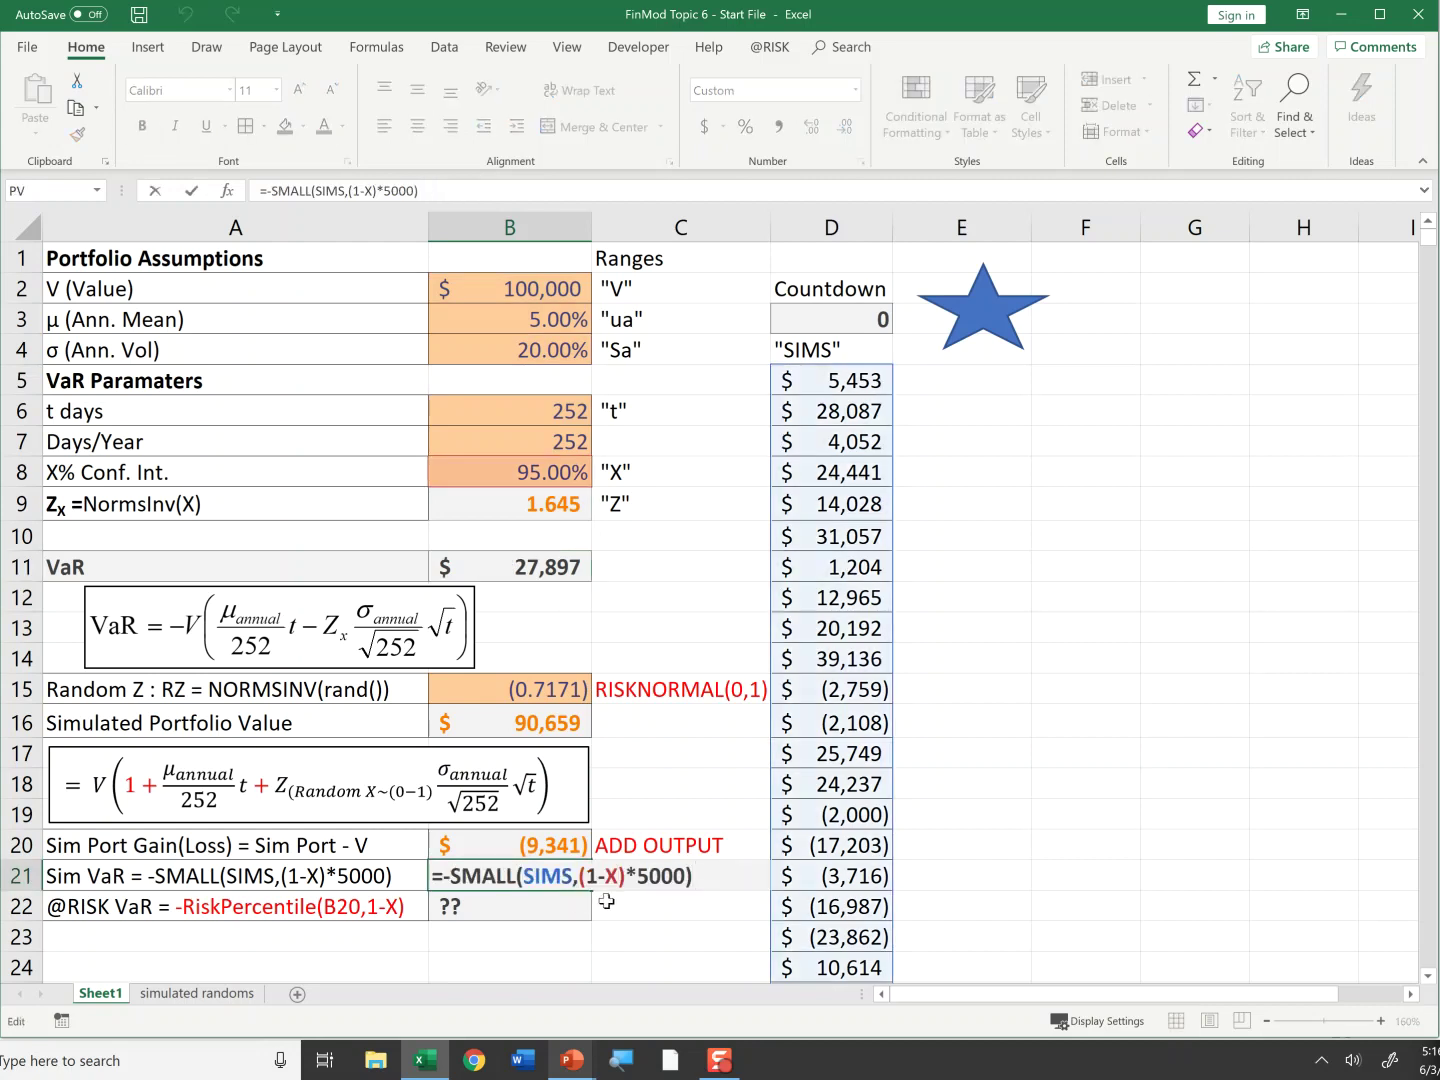
key(Return)
key(Return)
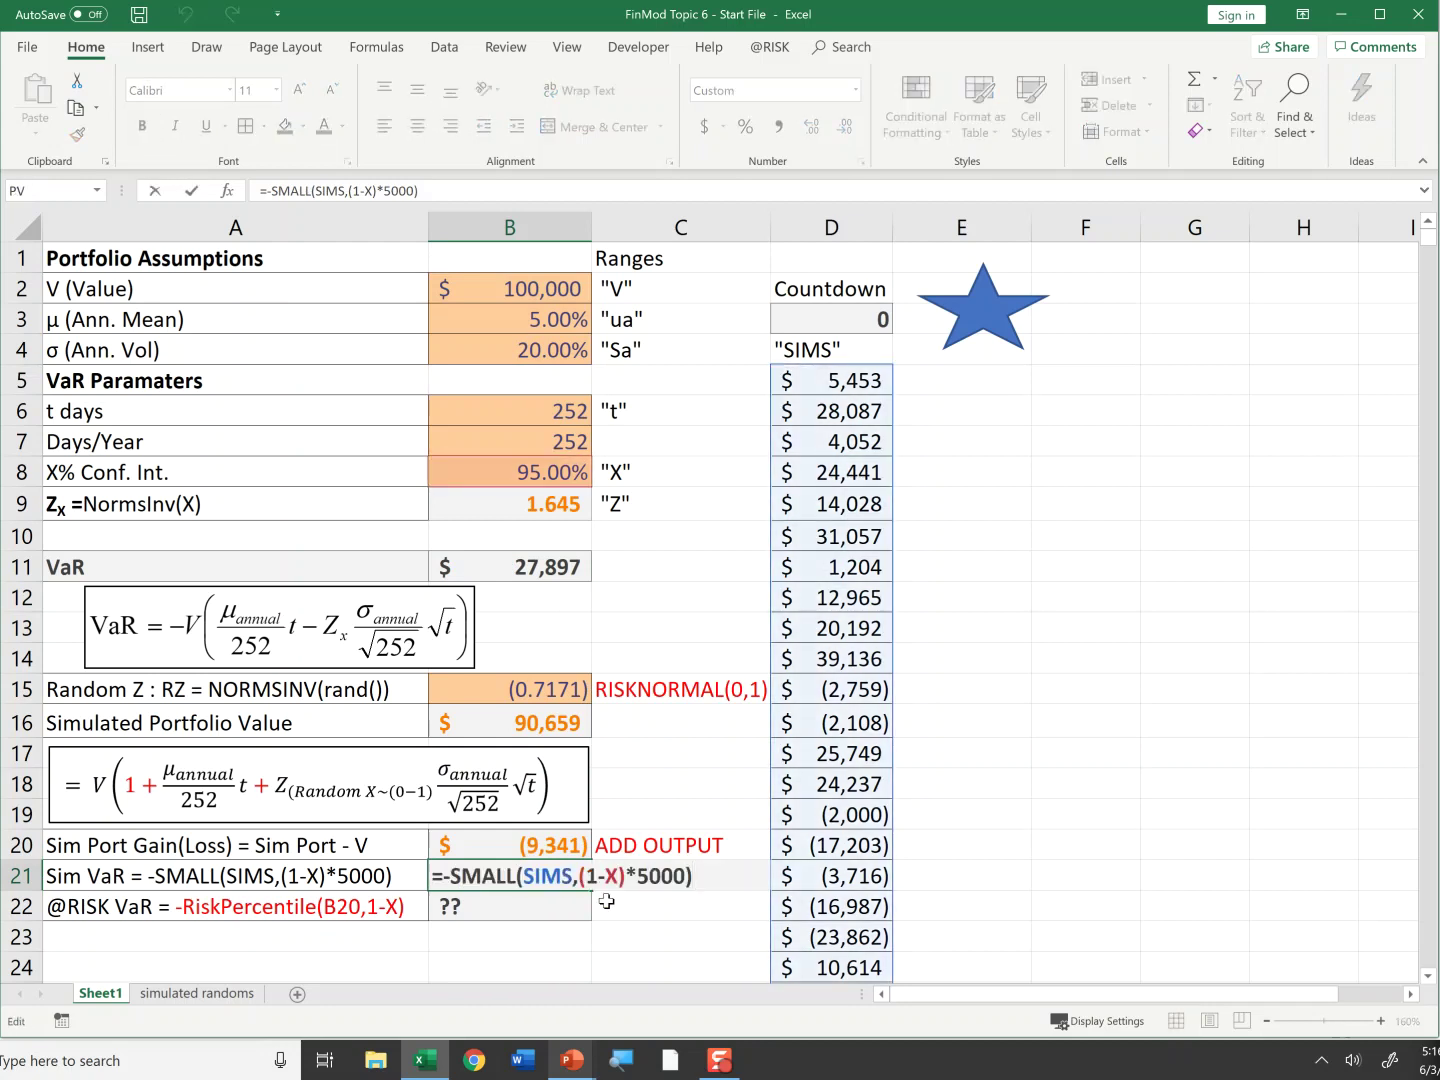
key(ctrl+Return)
key(F2)
key(ctrl+Return)
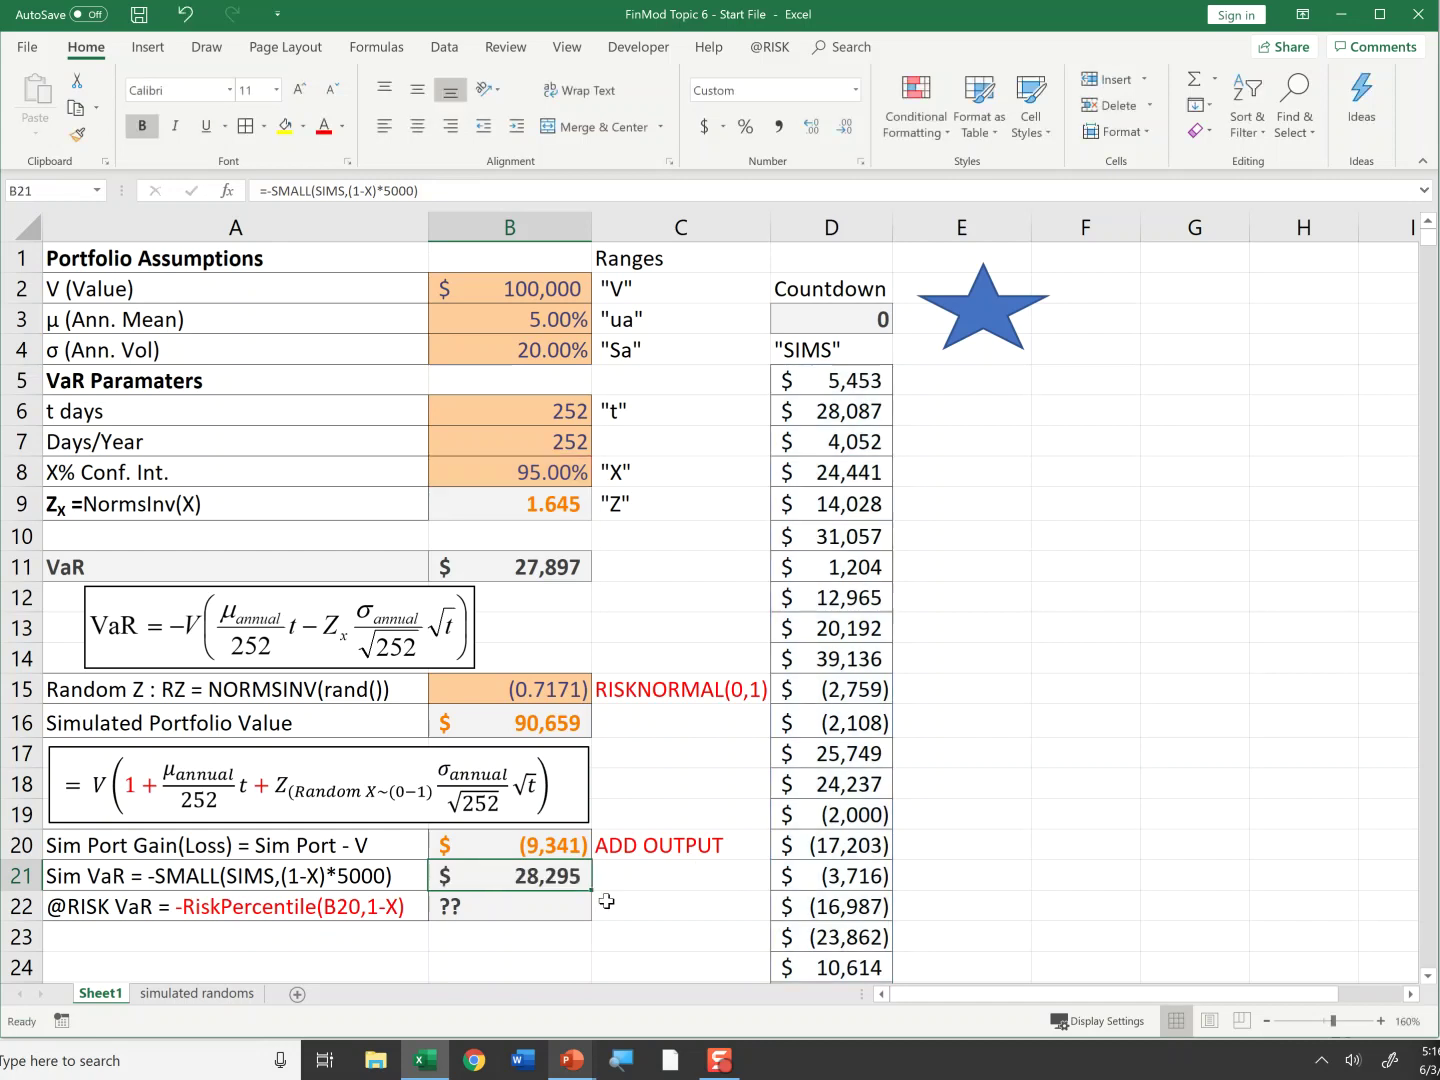
Step: Switch to the PowerPoint slide show and advance to the "Simulated 95% VaR: 1-Year" slide
key(alt)
key(alt+Tab)
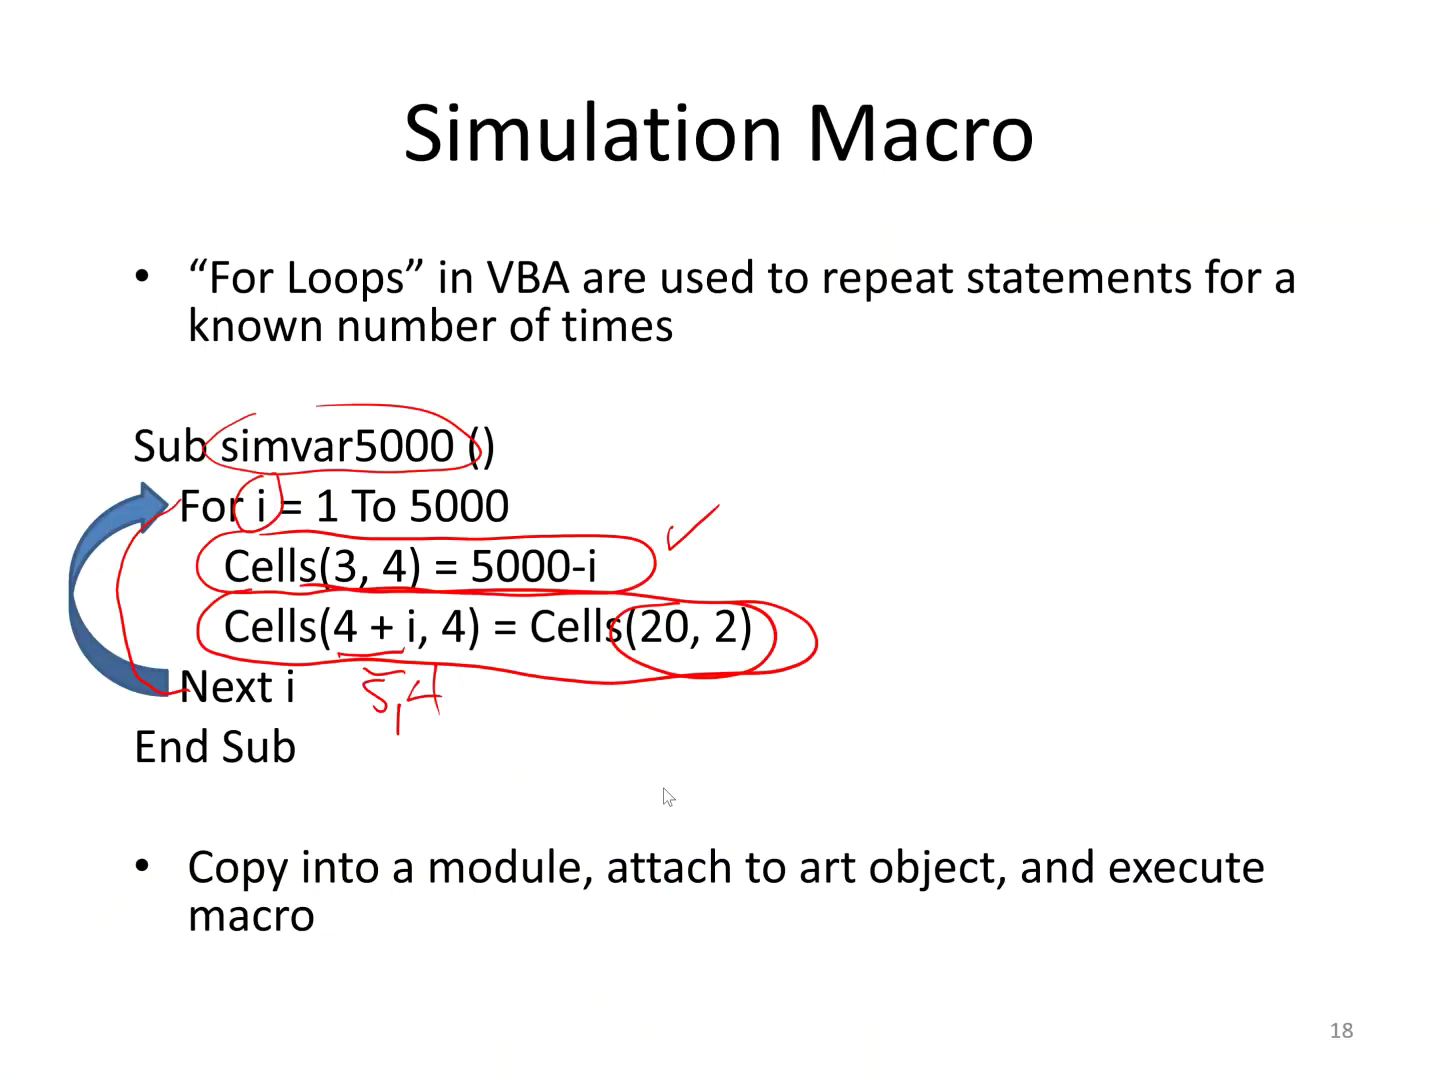
click(707, 821)
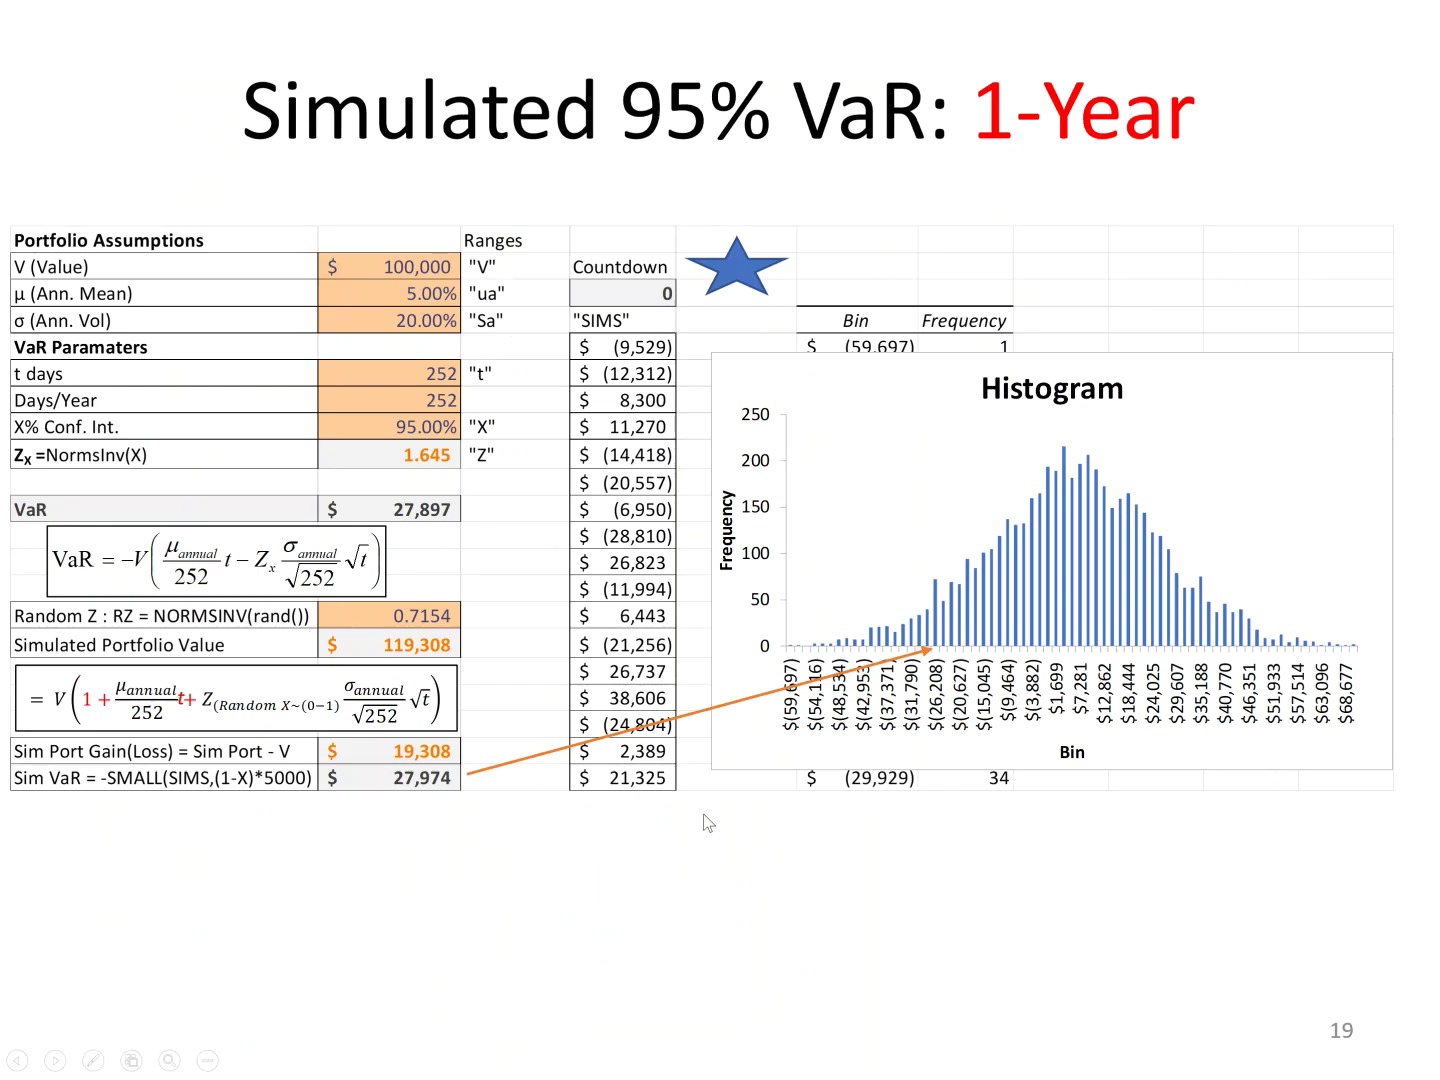